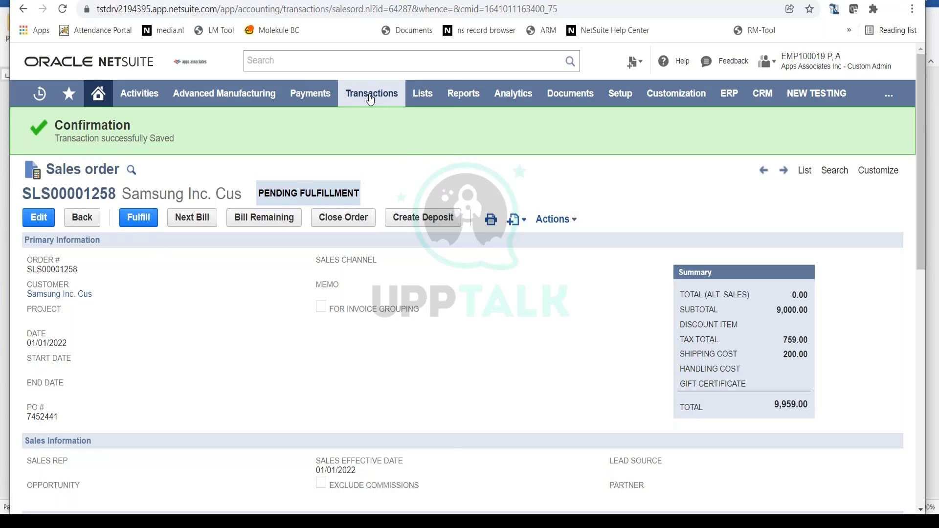
- Bring up the browser link menu for Transactions > Order Management > Fulfill Orders
mouse_move(369, 96)
mouse_move(388, 232)
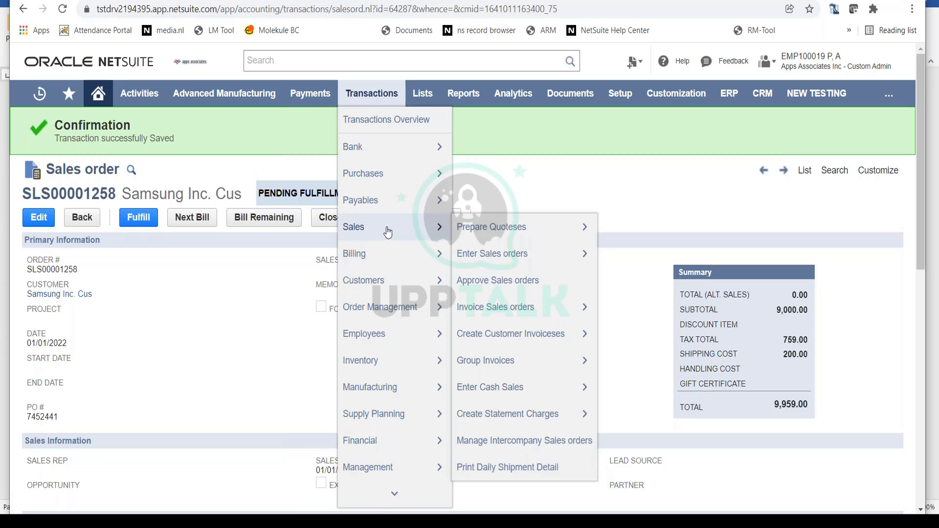
mouse_move(392, 308)
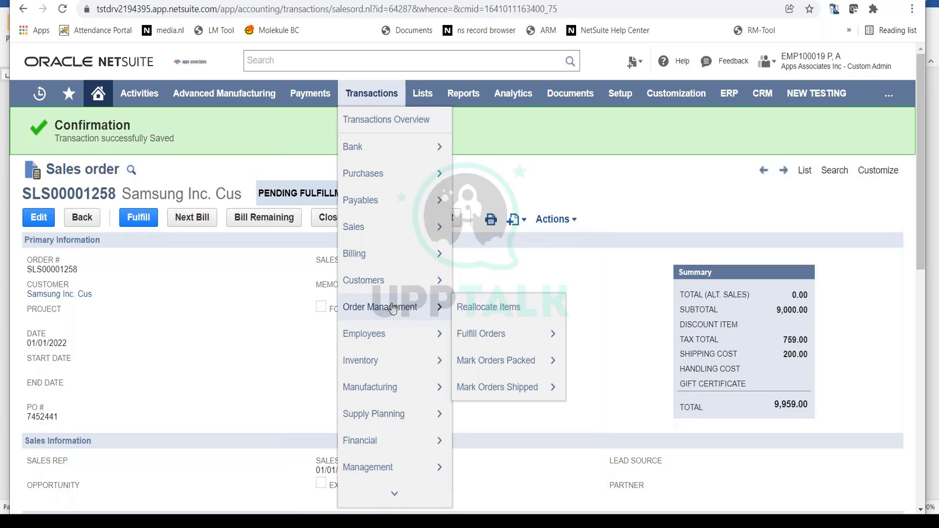
mouse_move(496, 337)
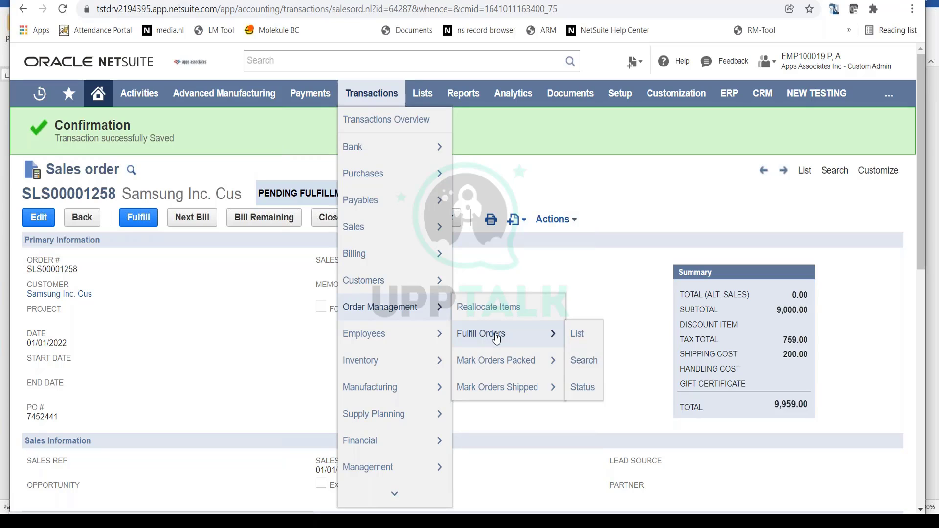
right_click(508, 337)
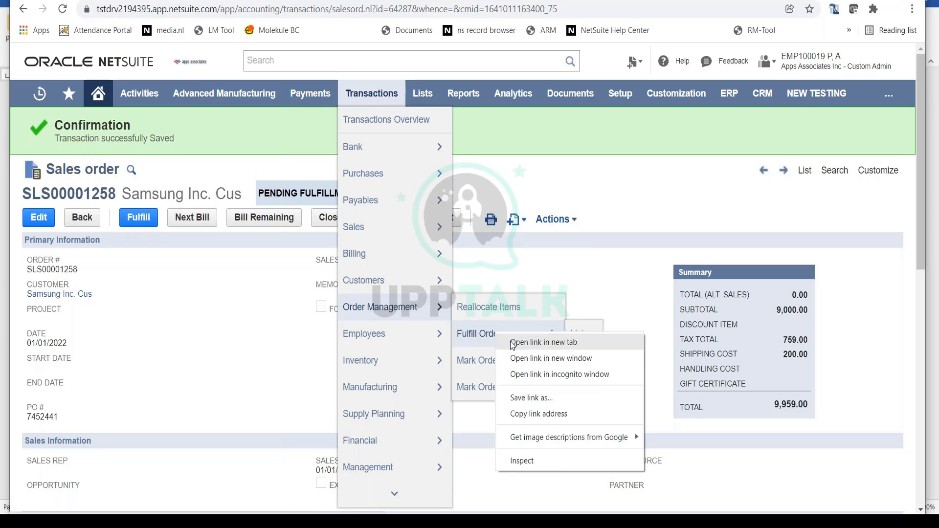
- Open the Fulfill Orders list in a new tab and start filtering by customer
click(512, 343)
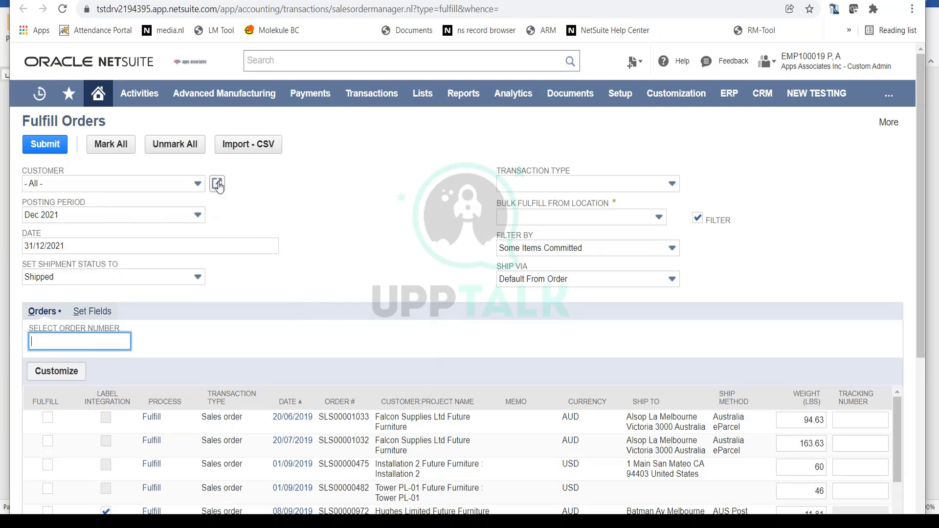
click(189, 185)
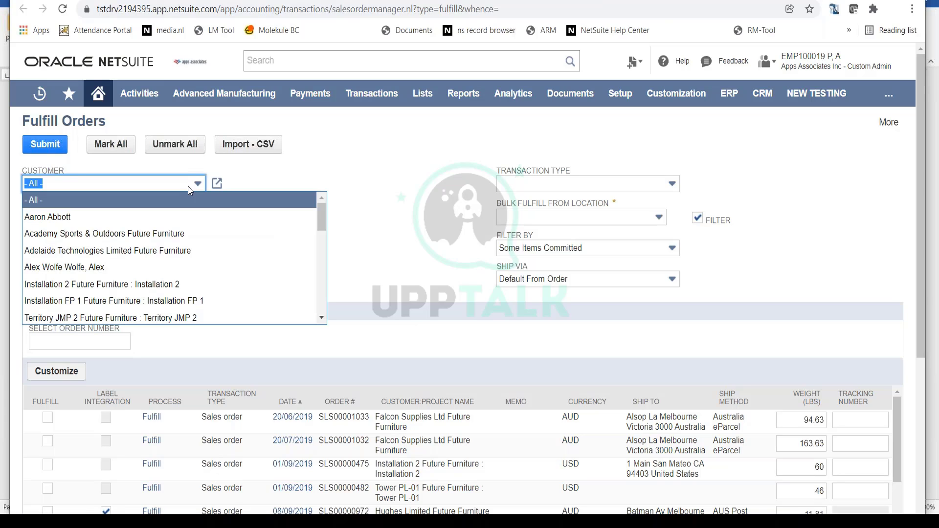
text(s)
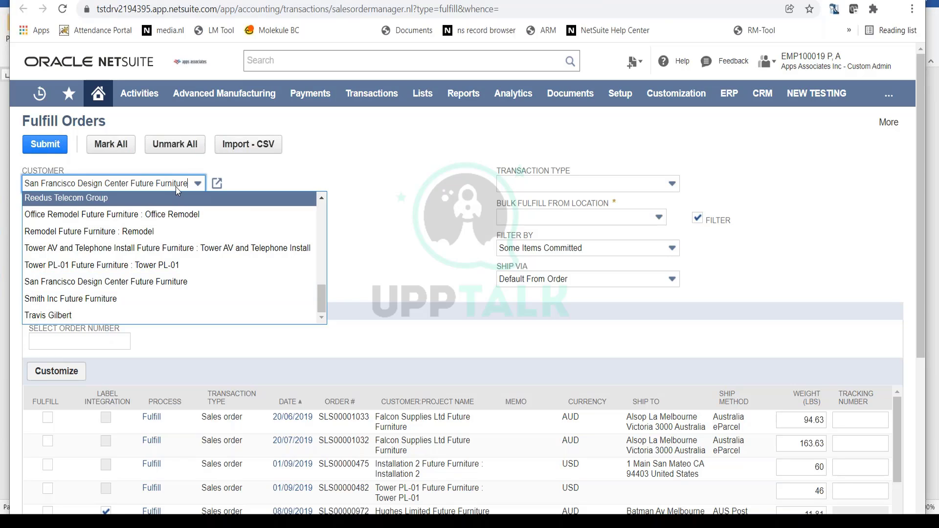
- Search for a Samsung customer, then cancel so the Customer filter stays - All -
key(ctrl+f)
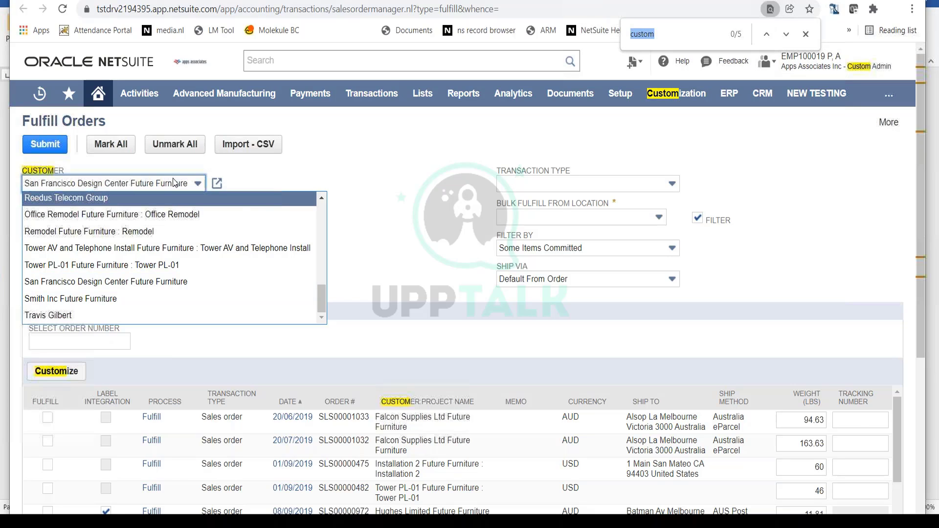
text(SAMSUN)
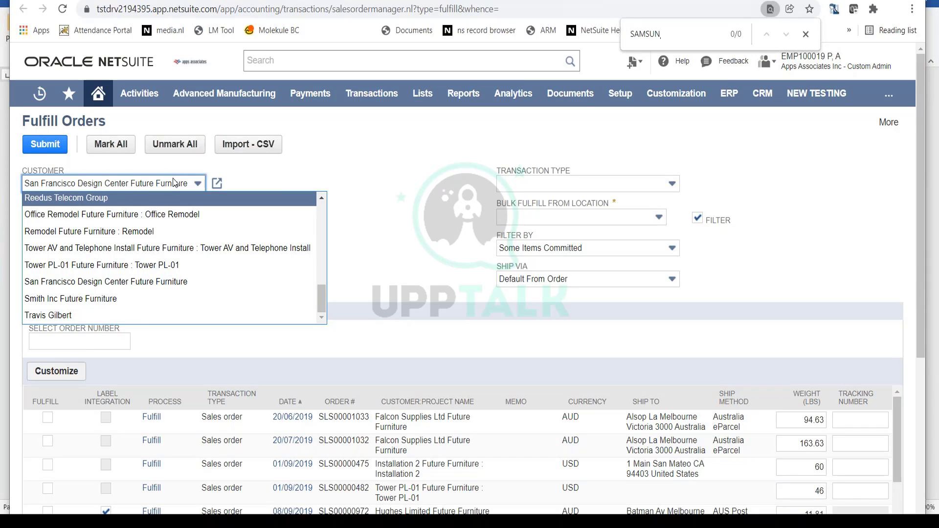
key(BackSpace)
key(BackSpace)
key(BackSpace)
key(Escape)
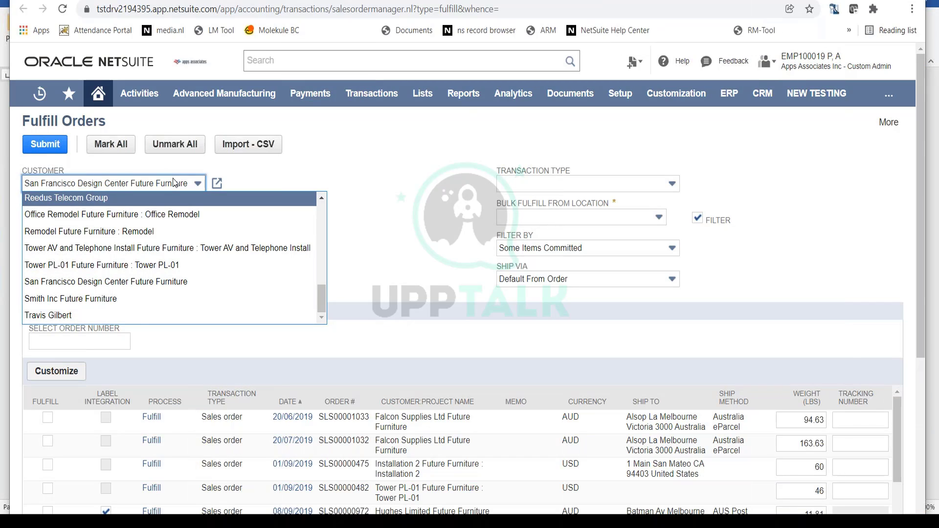
click(304, 248)
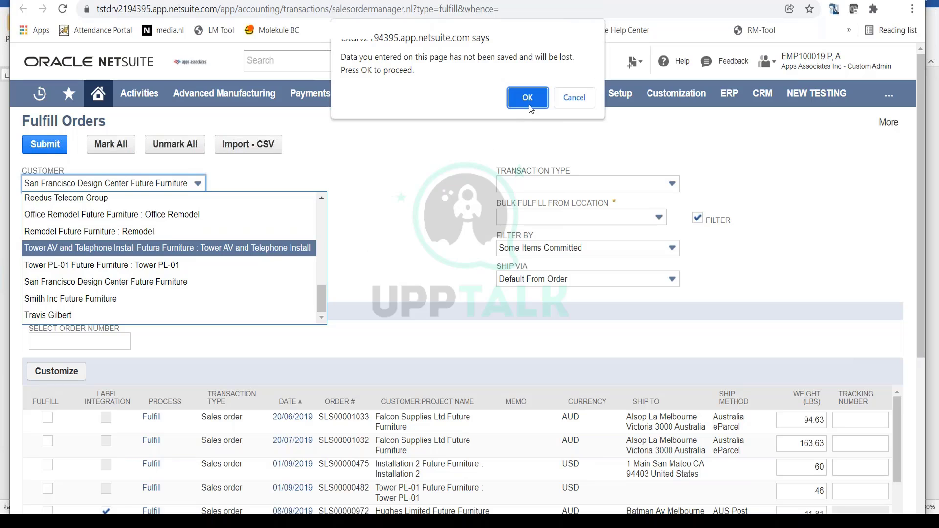
key(Escape)
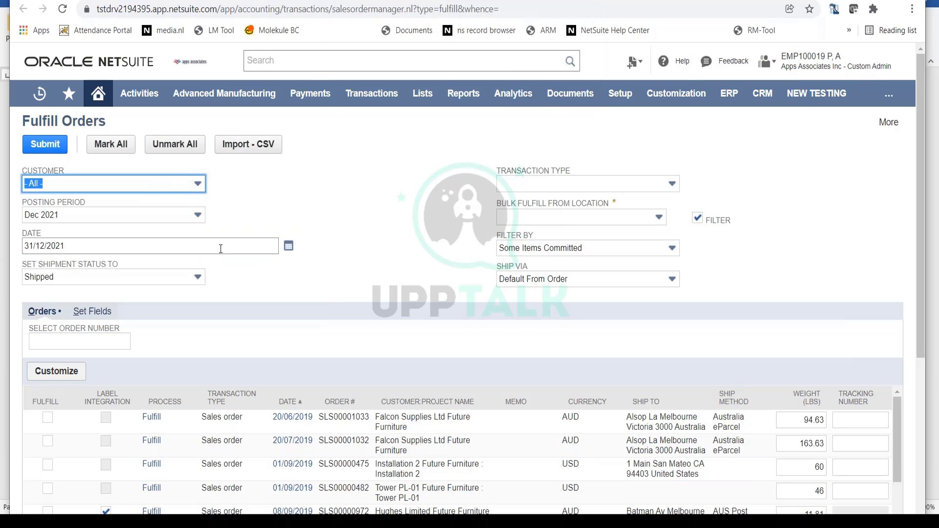
- Set the fulfilment date to 01/01/2022 using the calendar
click(288, 246)
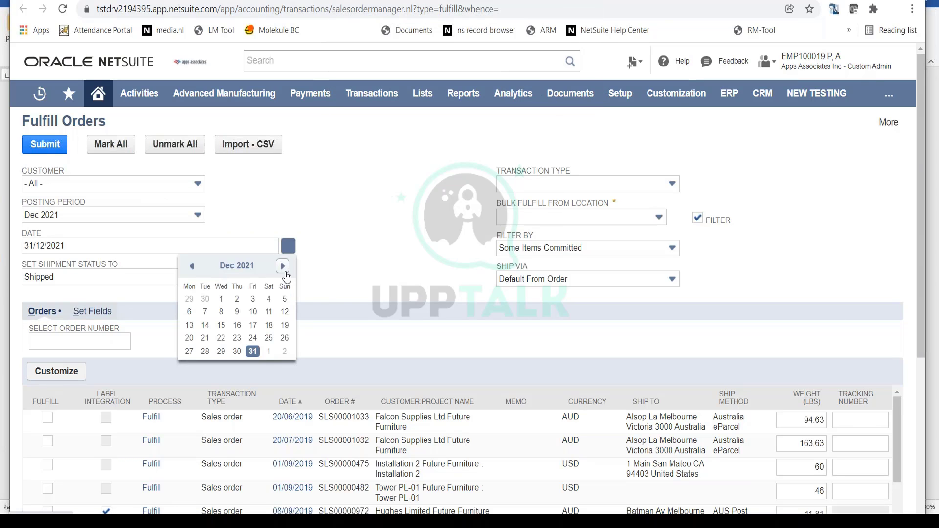
click(282, 265)
click(268, 298)
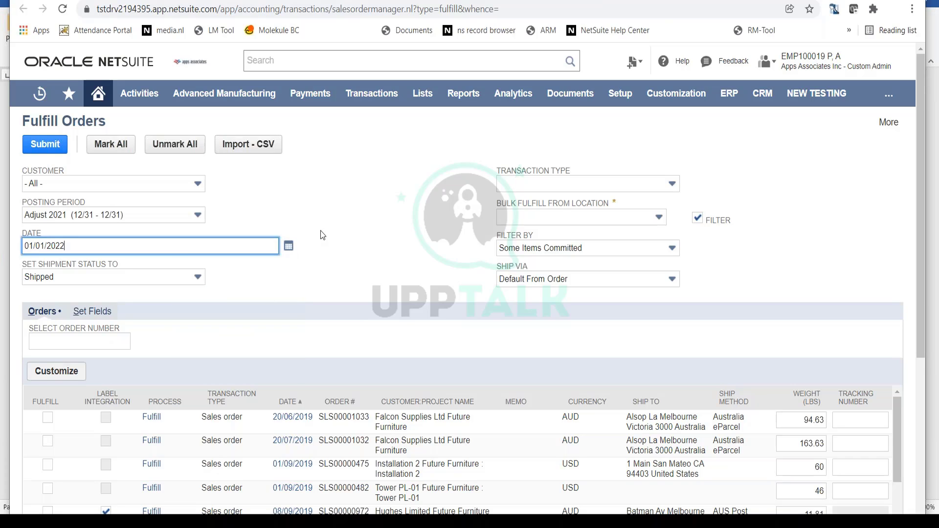
click(348, 243)
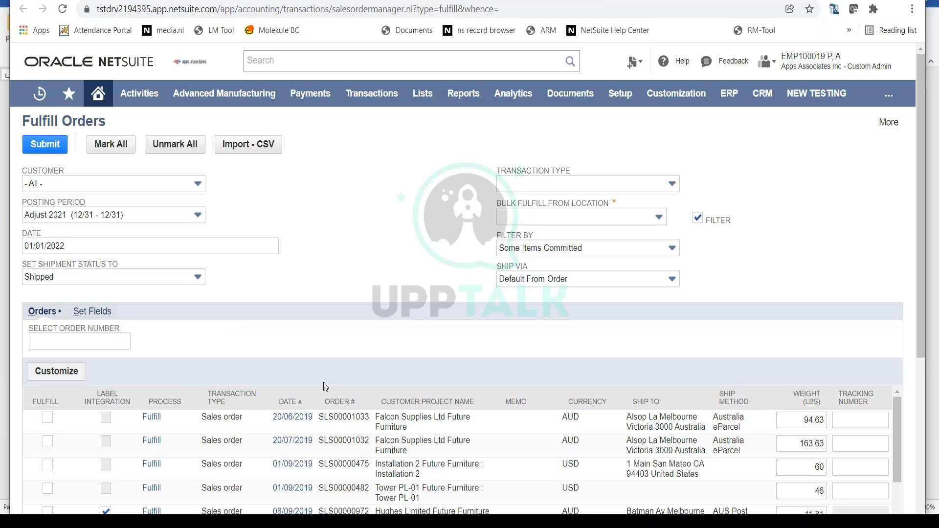
scroll(324, 382, down, 5)
scroll(325, 387, up, 5)
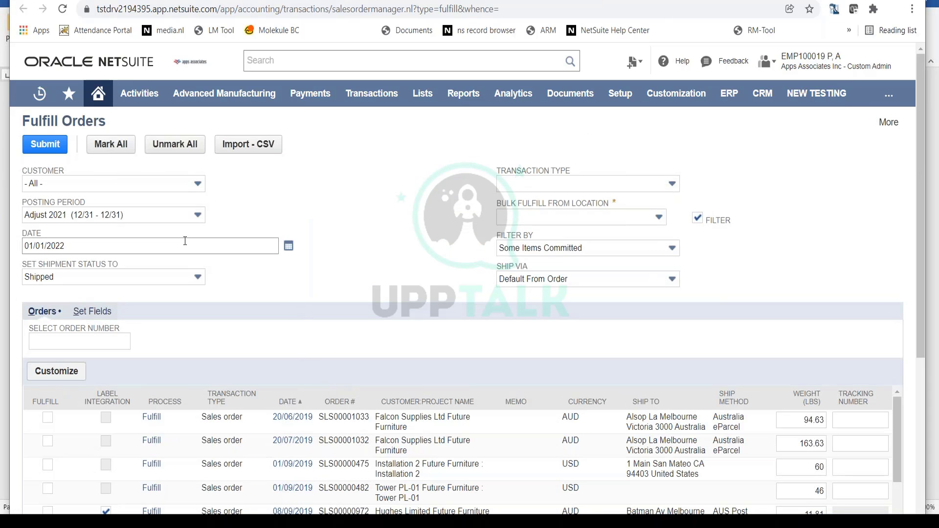
- Set the posting period to Dec 2021 and review the listed orders
click(193, 219)
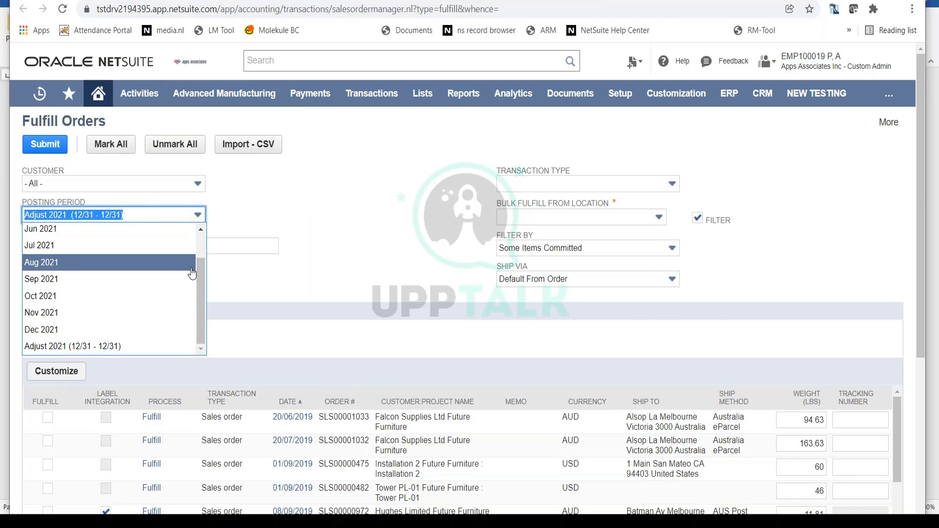
scroll(193, 271, down, 5)
scroll(180, 323, up, 5)
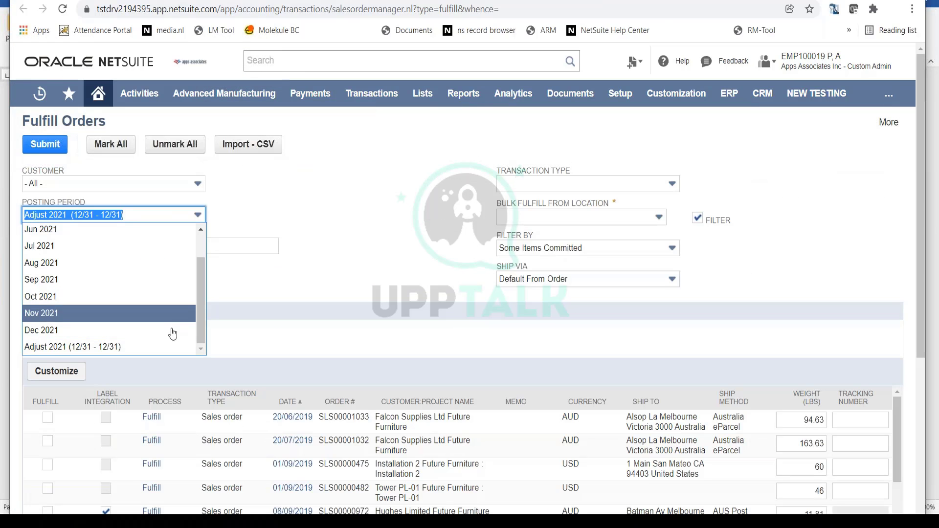
click(174, 330)
scroll(359, 349, down, 5)
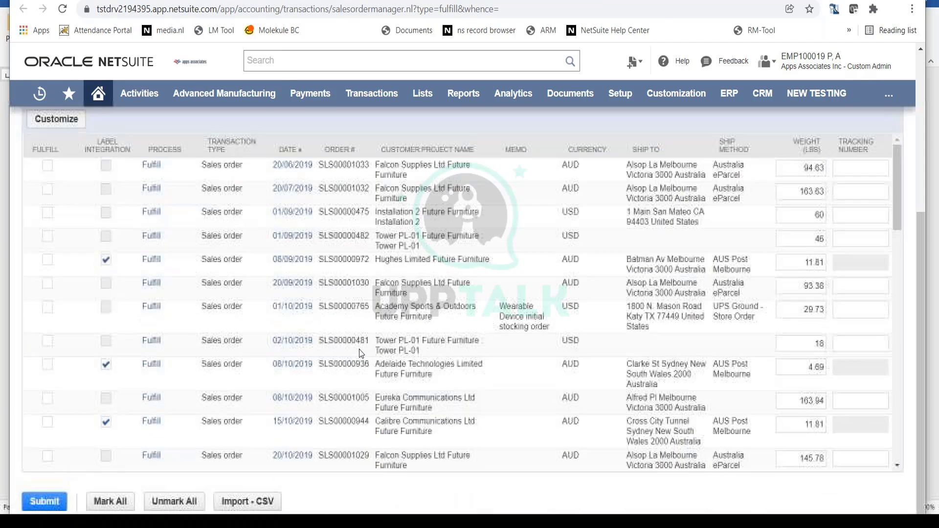
scroll(362, 345, up, 5)
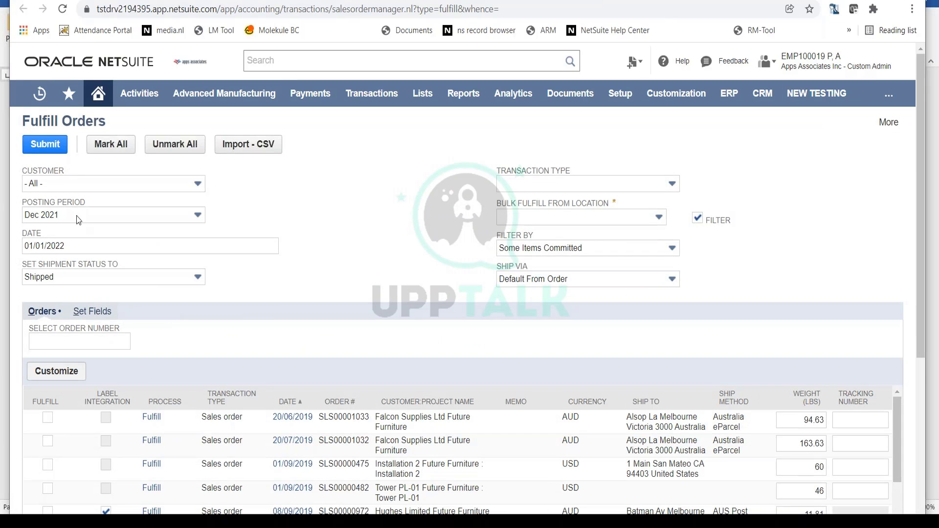
scroll(344, 403, down, 5)
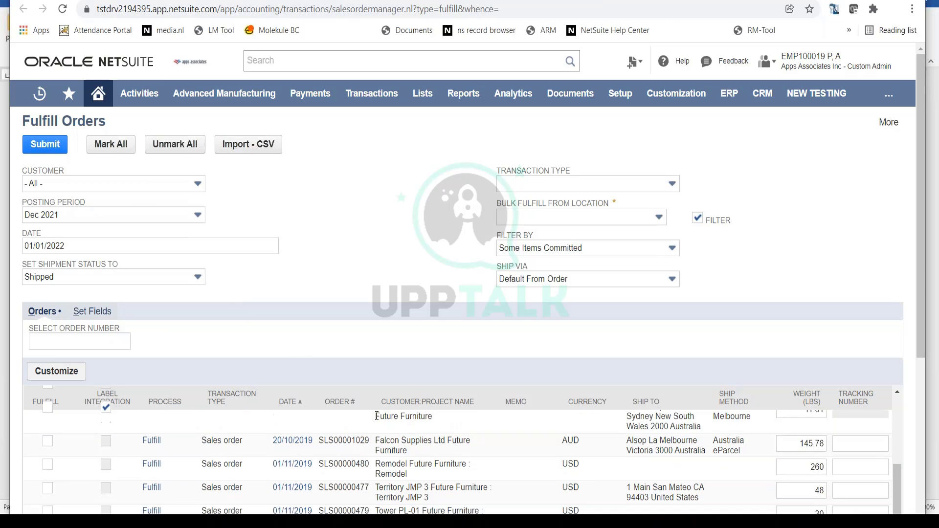
scroll(440, 440, down, 10)
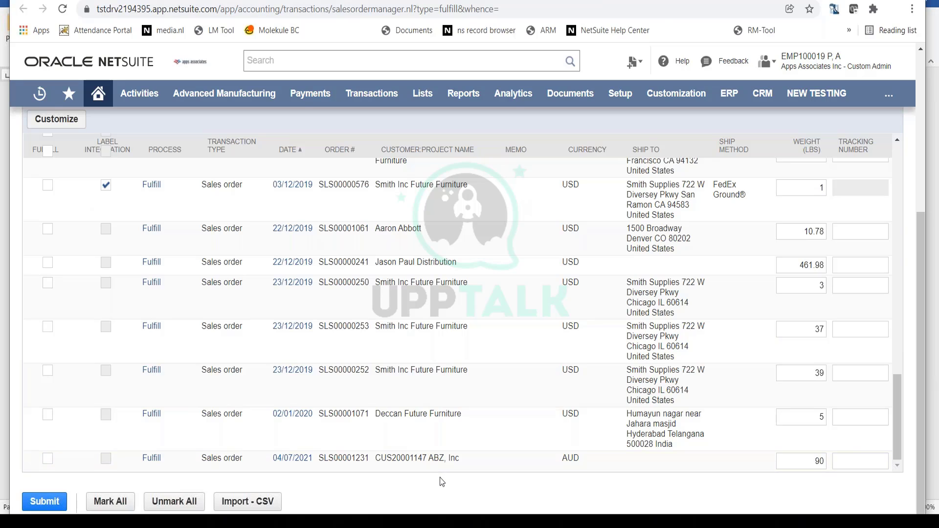
scroll(439, 477, up, 5)
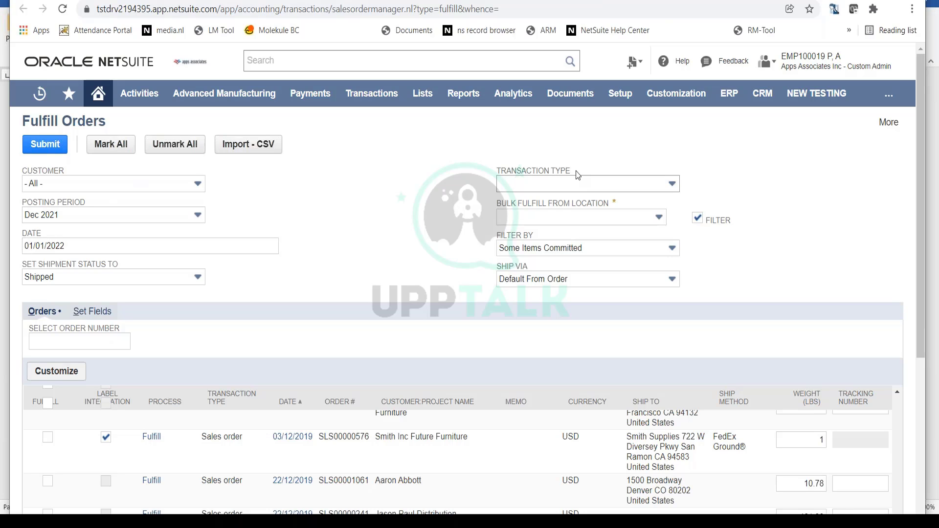
- Set Bulk Fulfill From Location to 01: San Francisco, confirm the prompt, and return to SLS00001258
click(584, 225)
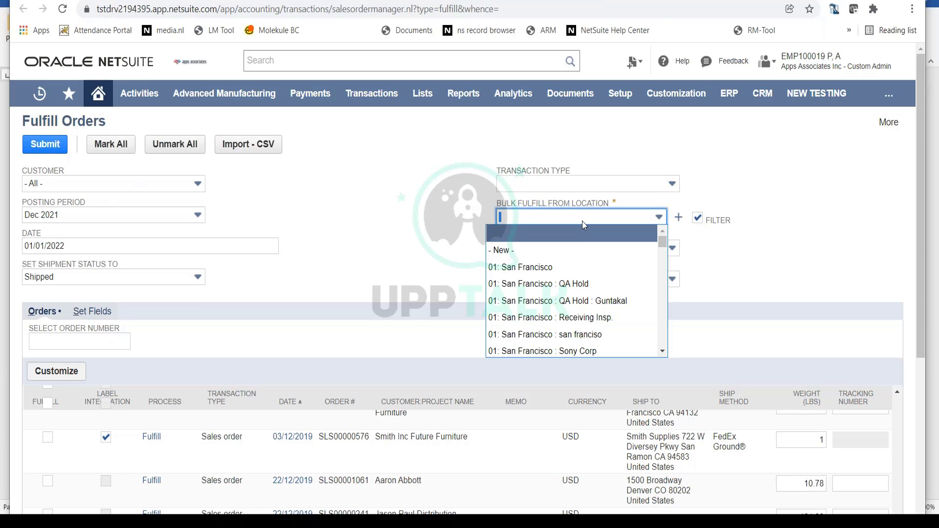
click(577, 270)
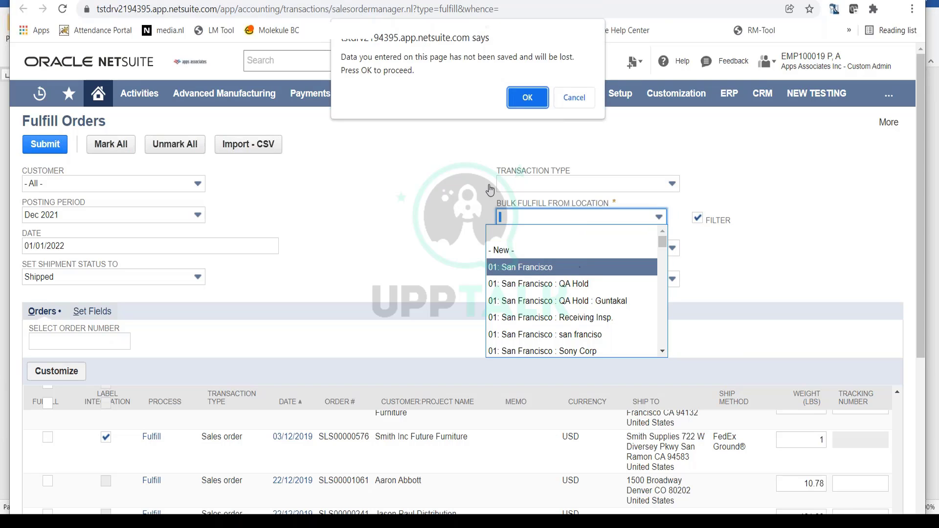
click(530, 97)
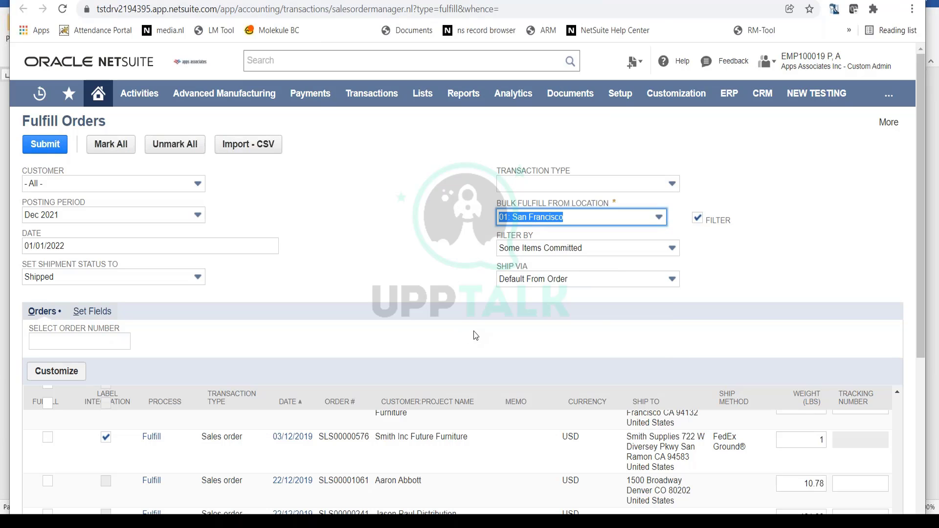
scroll(471, 338, down, 5)
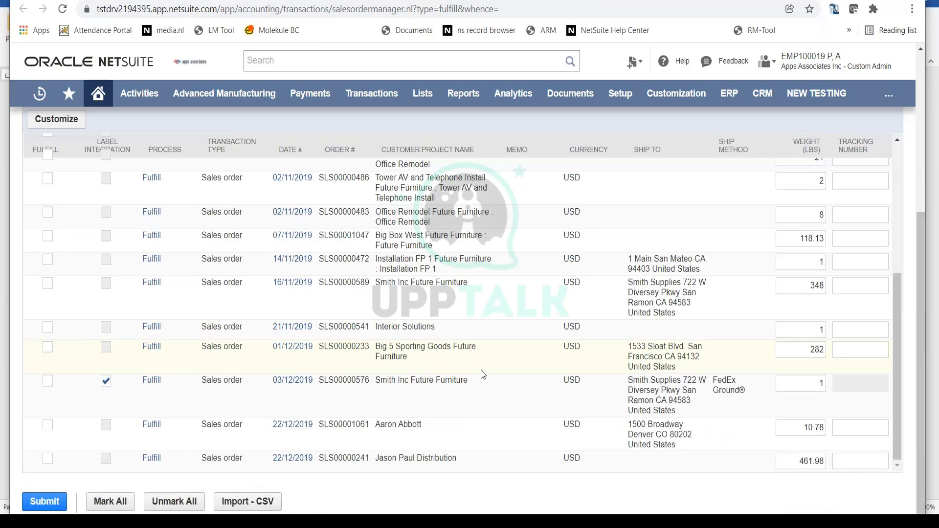
scroll(480, 374, up, 10)
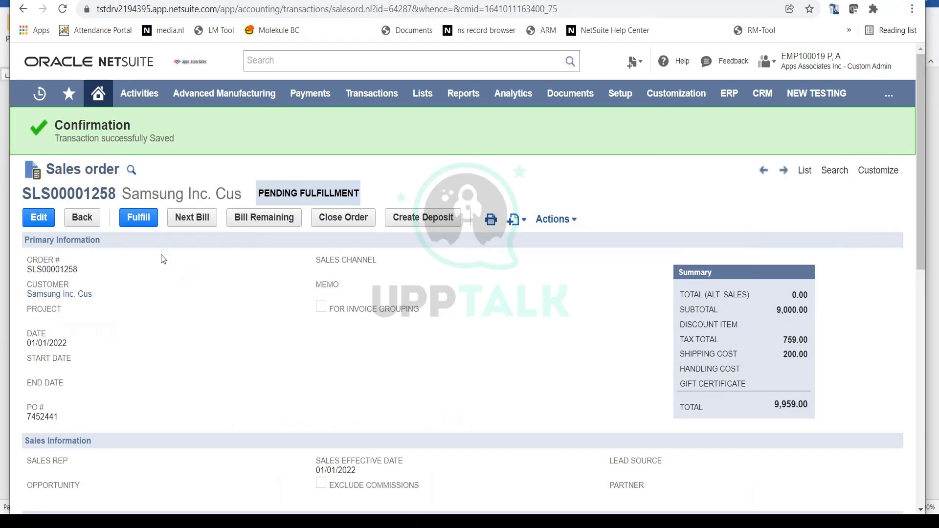
- Fulfil sales order SLS00001258 to open shipment SHI00000899 with 10 units of AC-57891
click(137, 219)
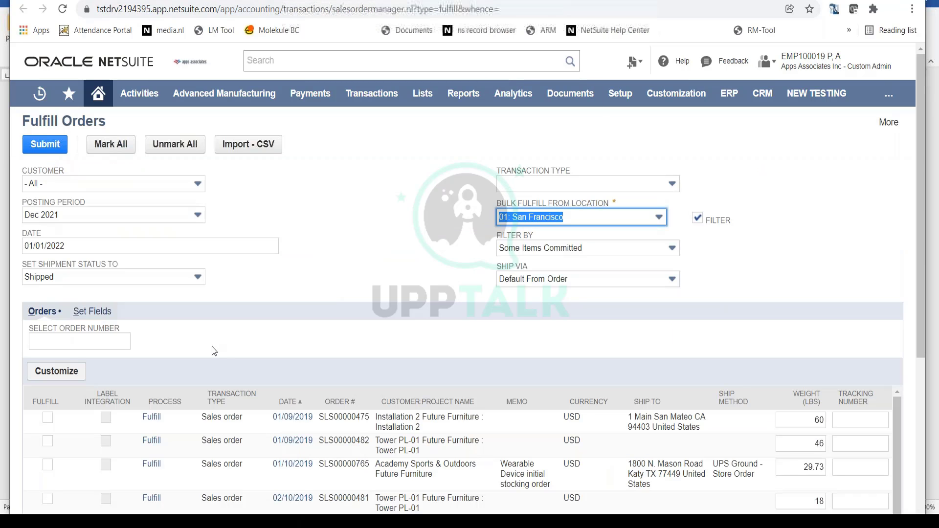
click(152, 418)
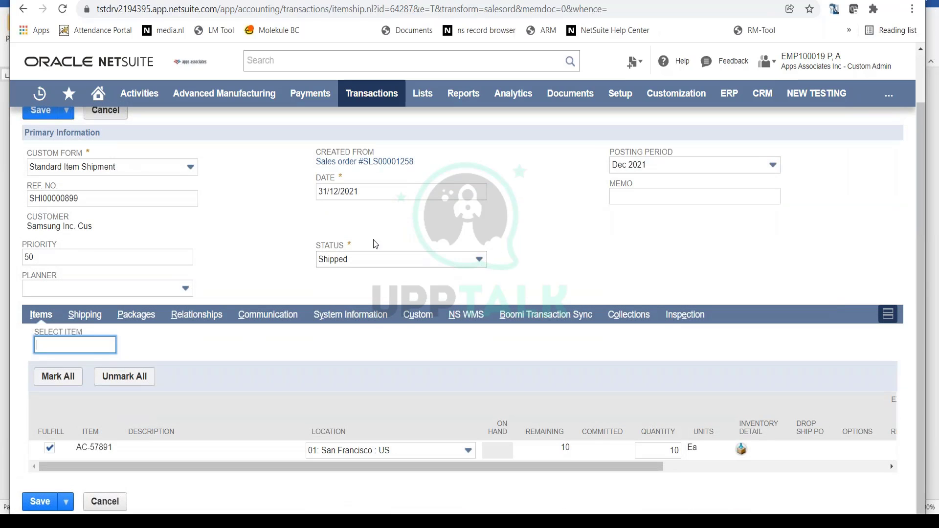
- Change the shipment status to Picked, accepting that all packages will be deleted
click(443, 265)
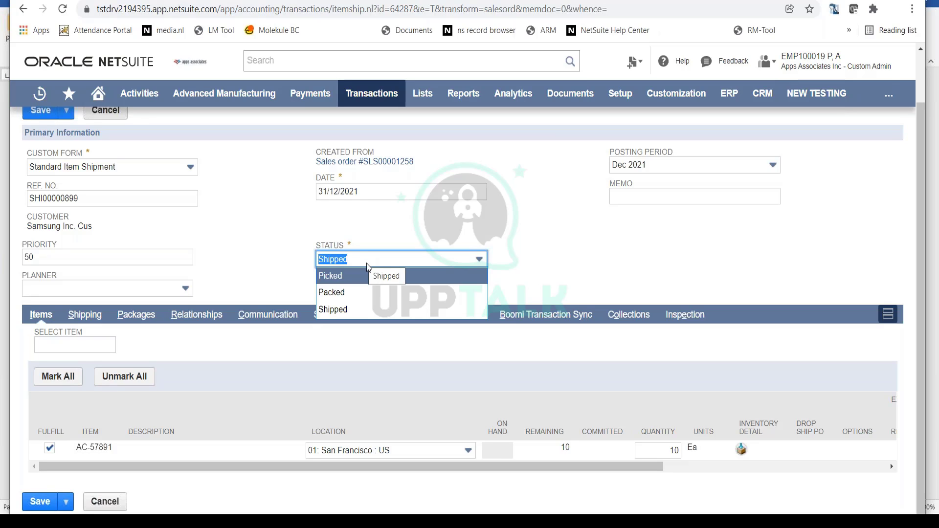
click(390, 277)
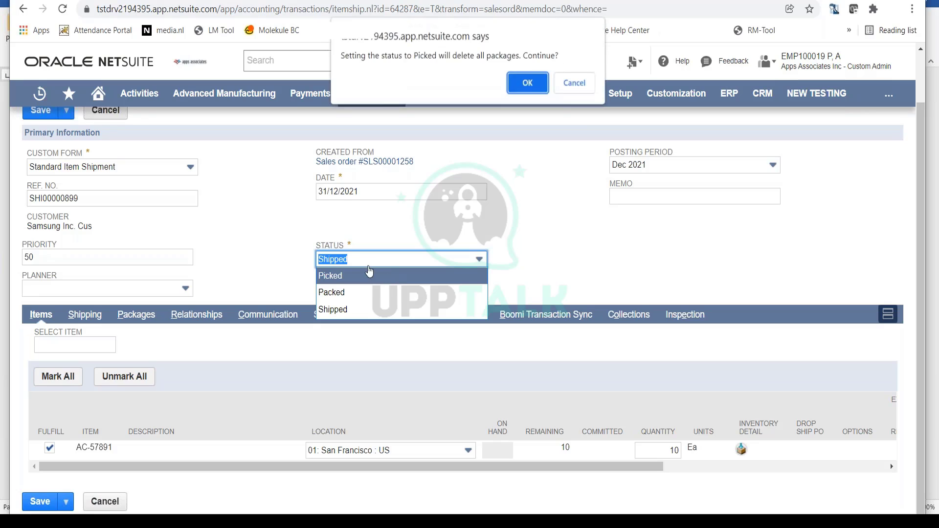
key(Return)
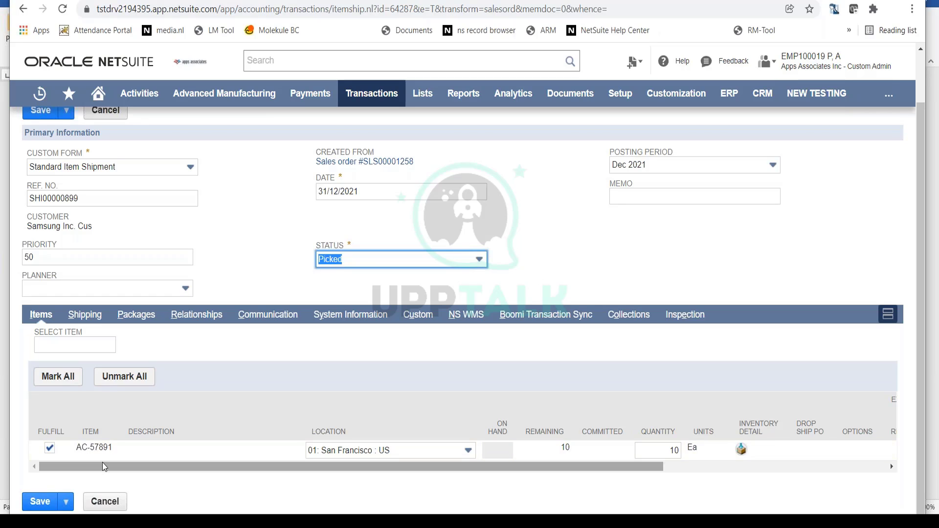
- Confirm the AC-57891 inventory detail as 10 units in Good status
drag(102, 466, 149, 468)
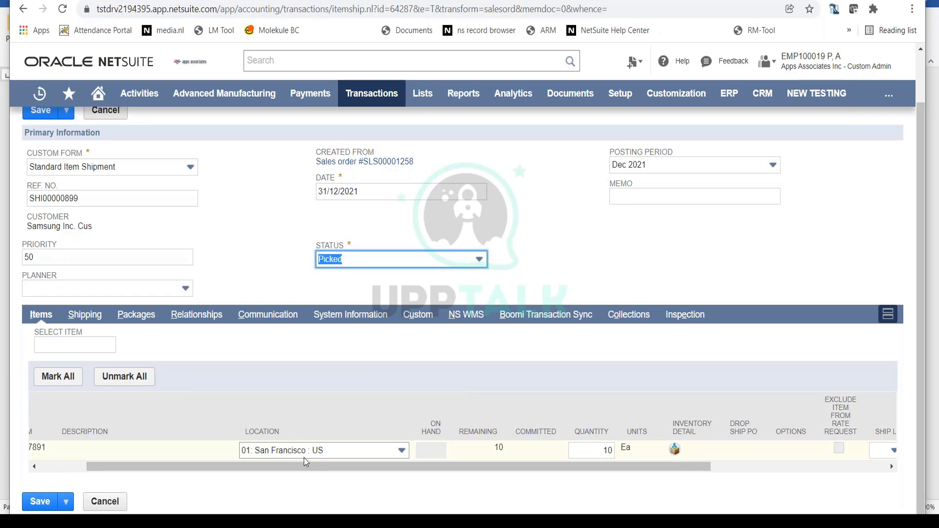
drag(336, 470, 480, 466)
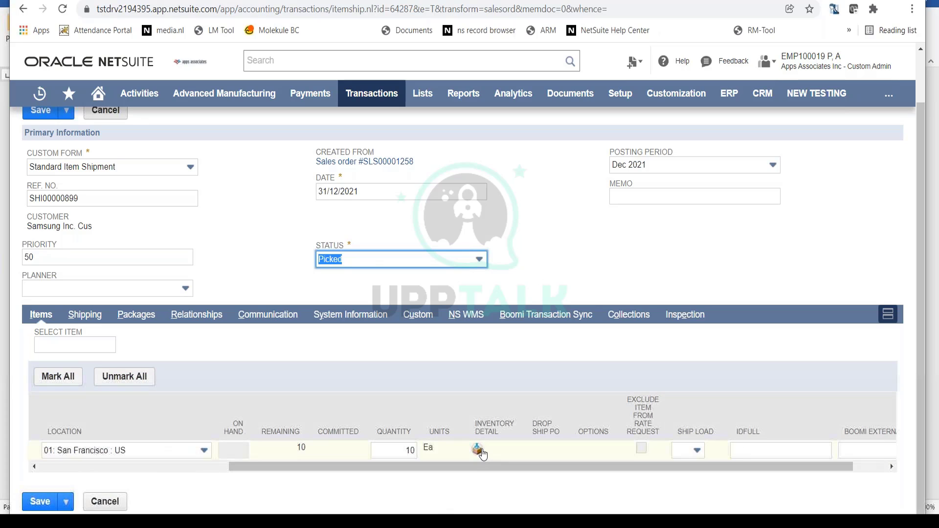
click(479, 450)
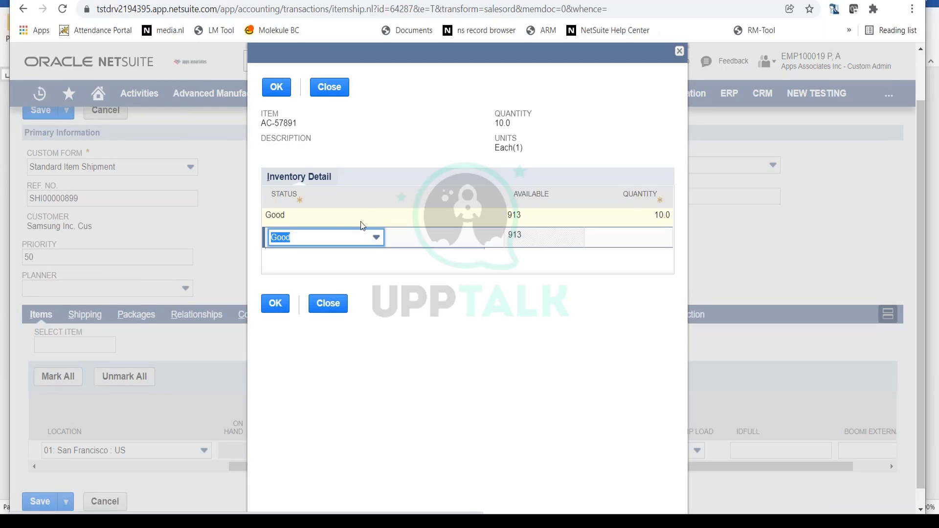
click(335, 218)
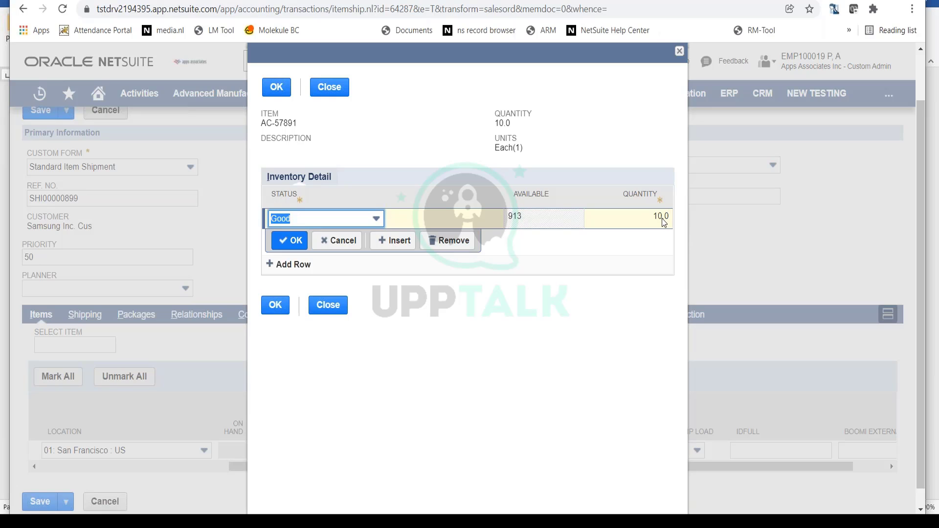
click(286, 91)
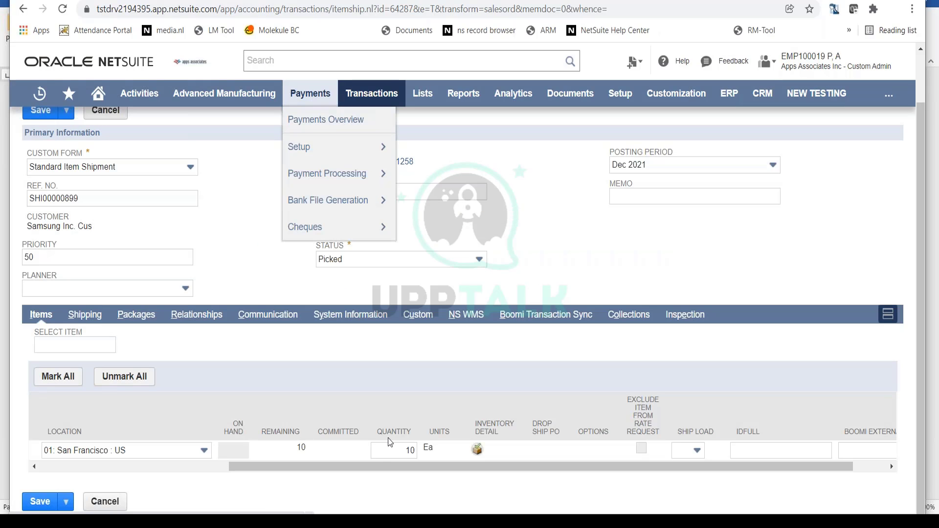
drag(376, 462, 186, 463)
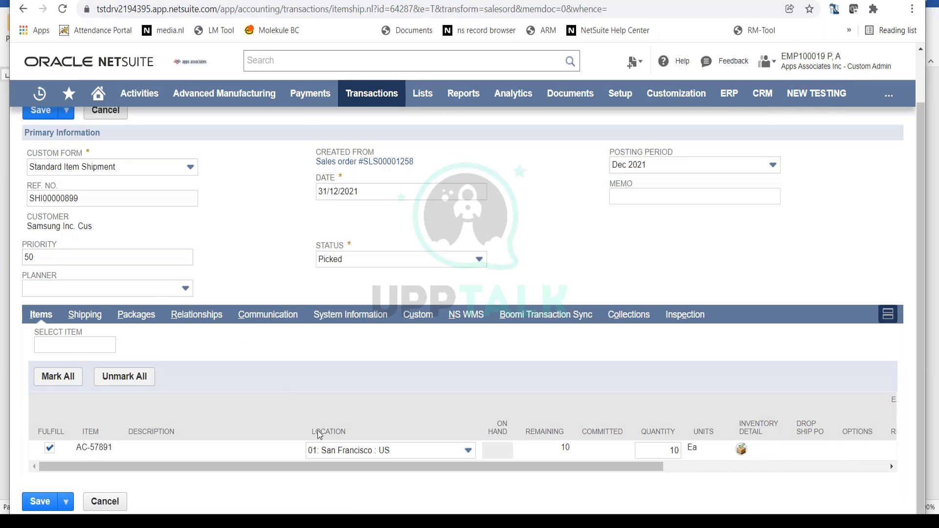
- Save Item Shipment SHI00000899 with status Picked
scroll(359, 479, up, 1)
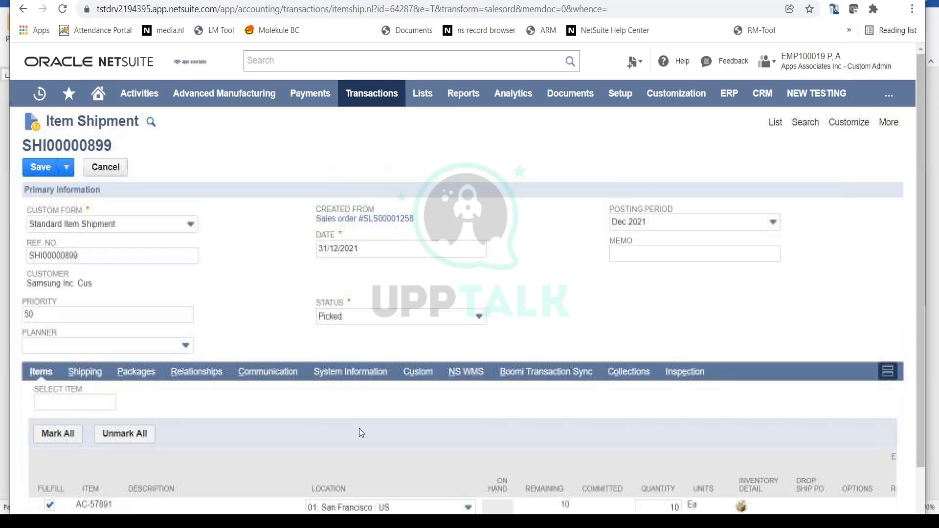
click(42, 170)
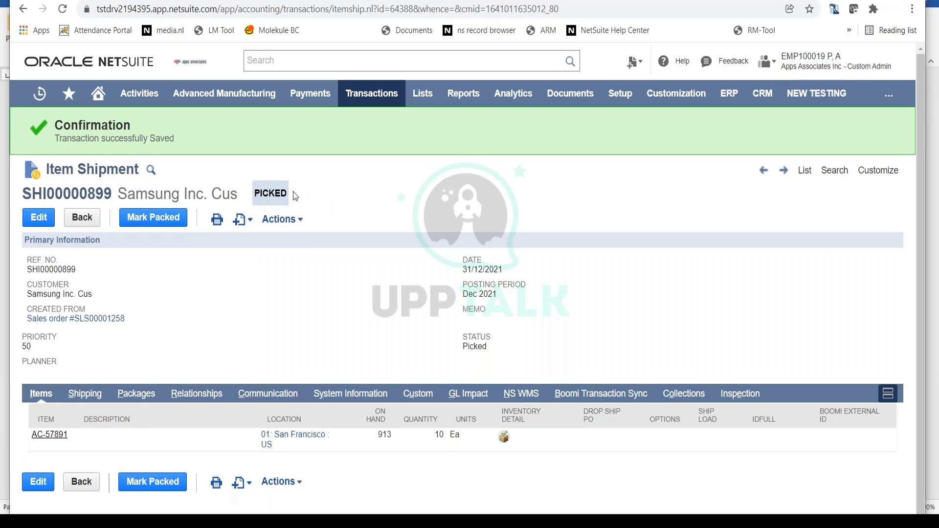
double_click(277, 192)
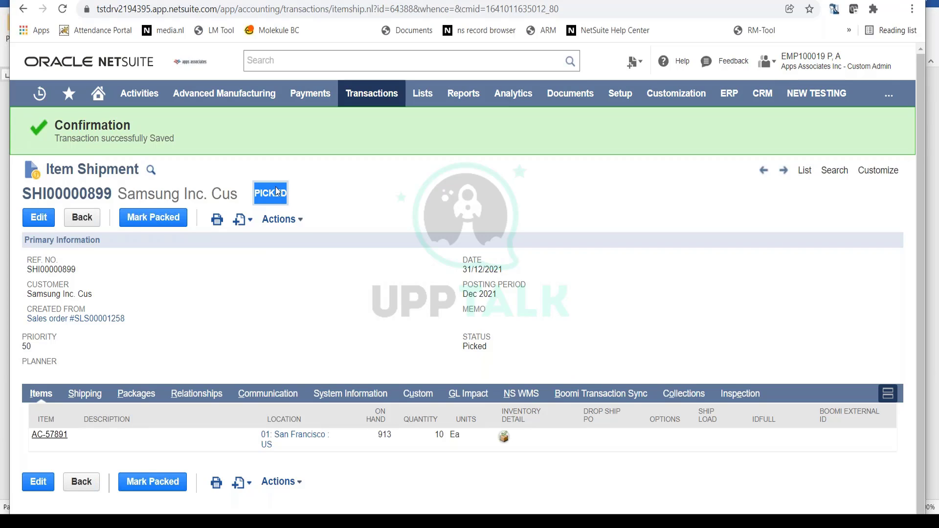
right_click(112, 318)
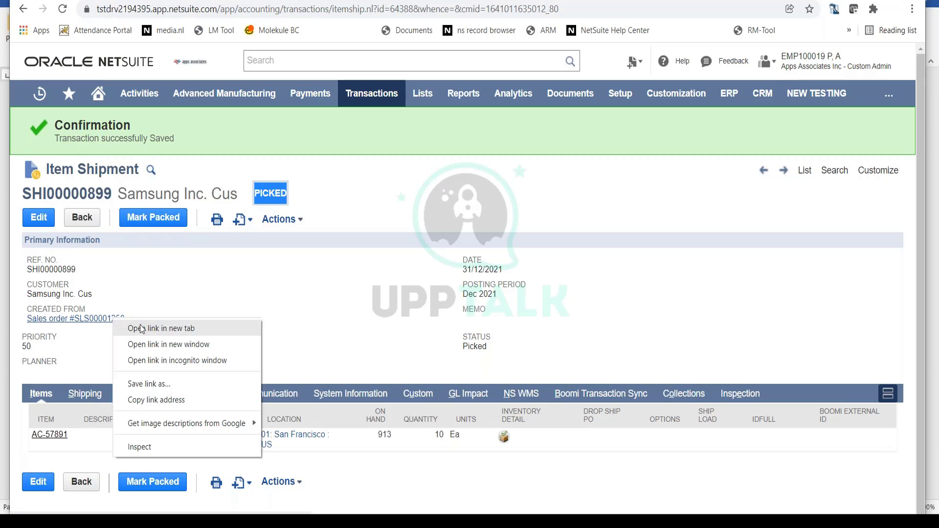
click(141, 329)
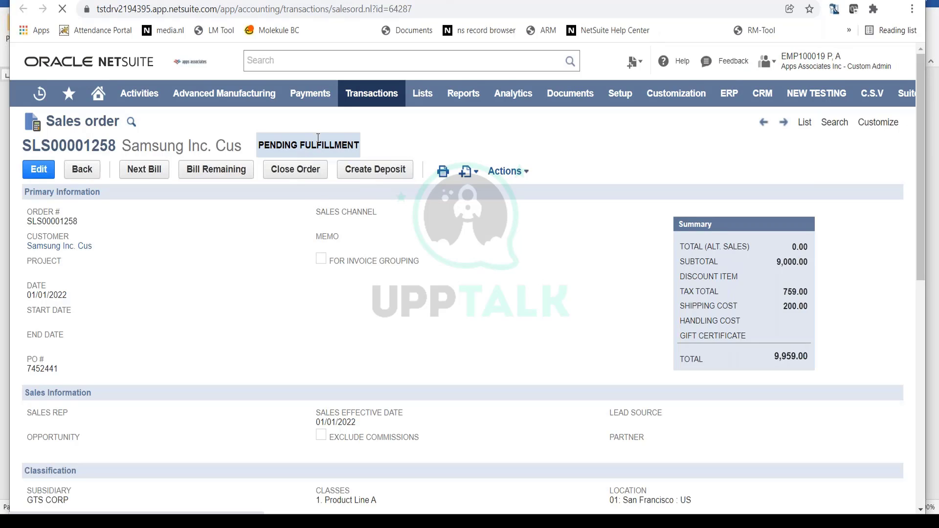
double_click(319, 145)
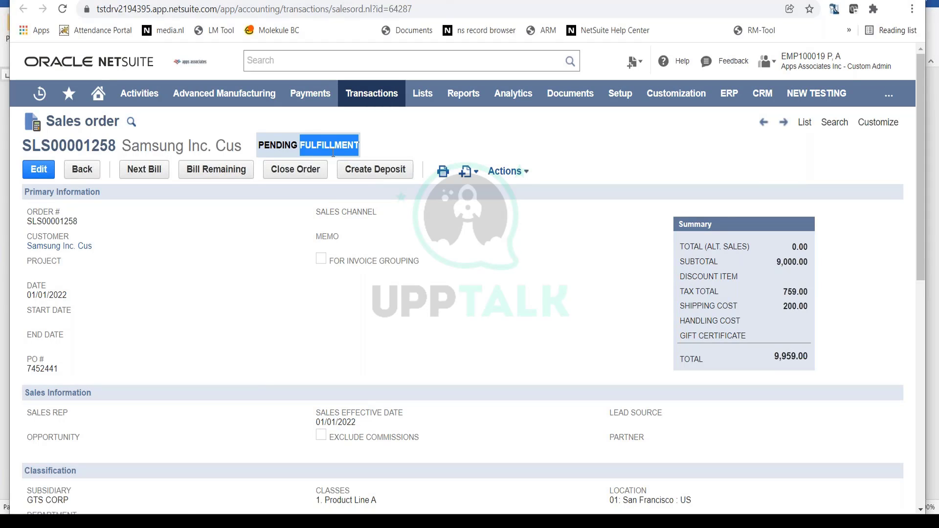
scroll(333, 153, down, 10)
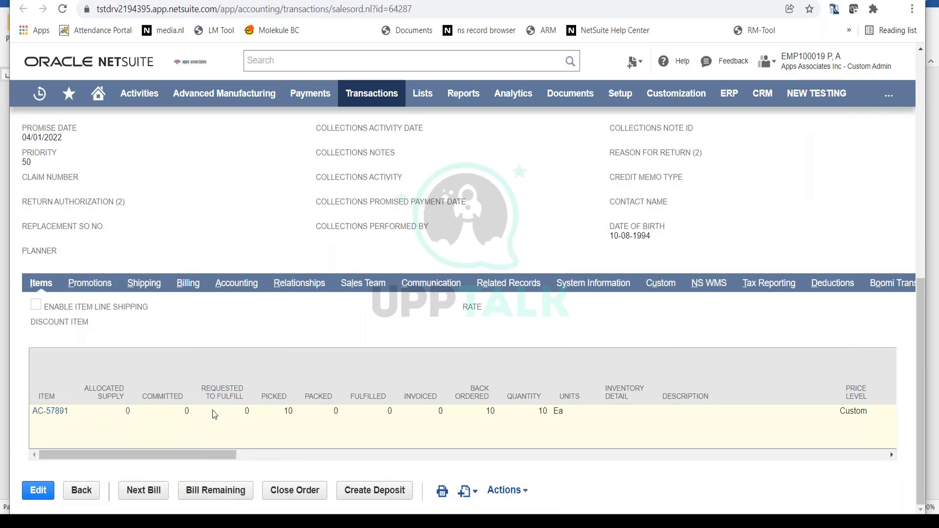
double_click(287, 411)
click(336, 410)
double_click(288, 411)
scroll(303, 397, up, 5)
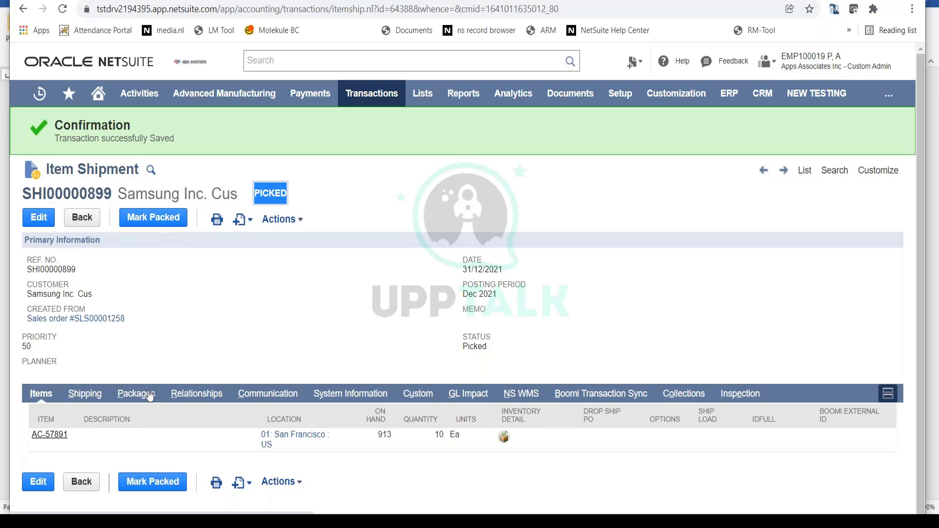
- Edit the shipment and enter a 2 lb package with a tracking number
click(38, 219)
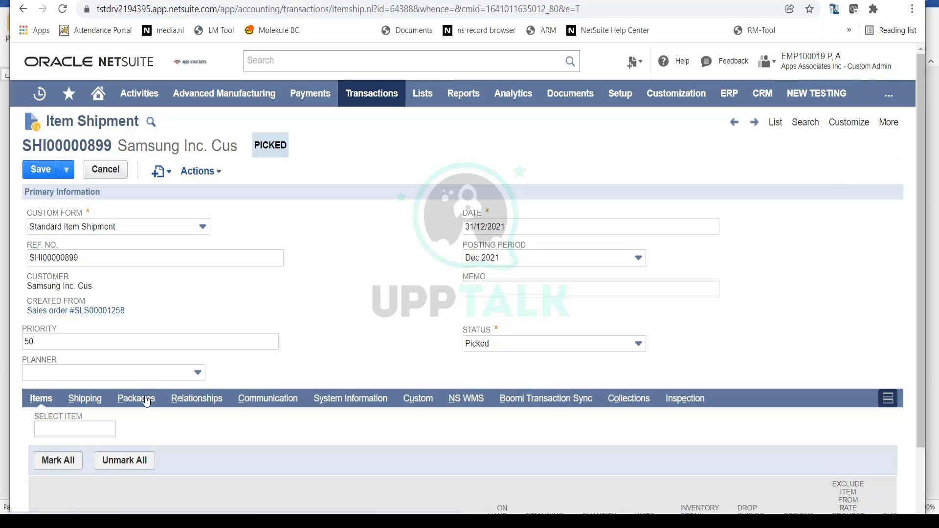
click(145, 400)
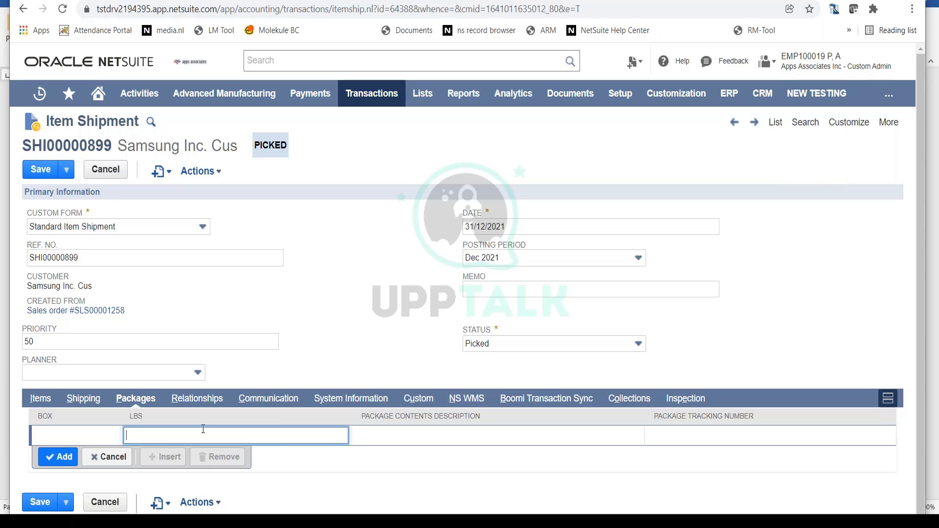
text(2)
key(Tab)
click(728, 436)
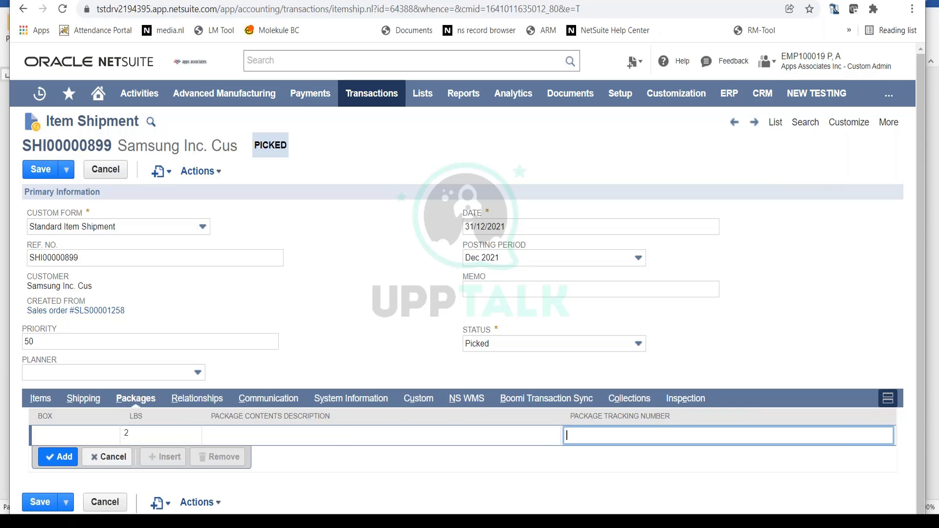
click(256, 434)
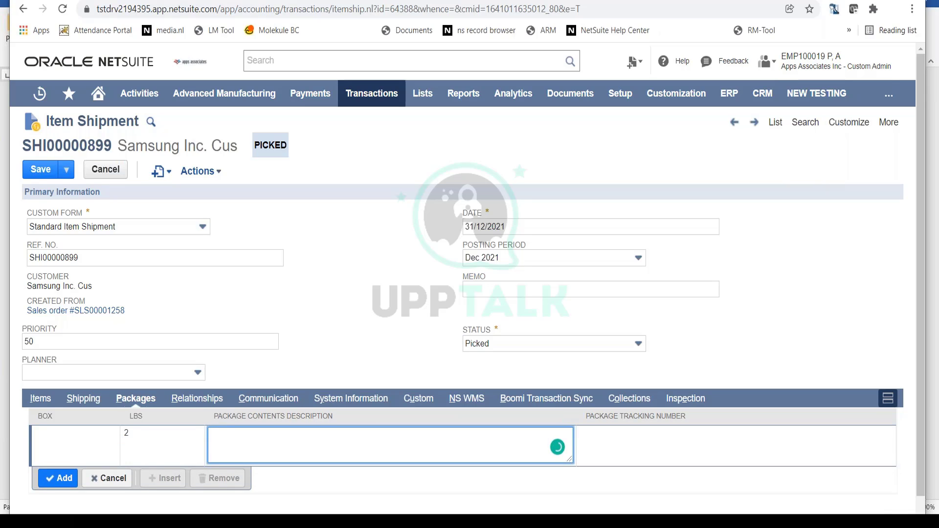
click(641, 460)
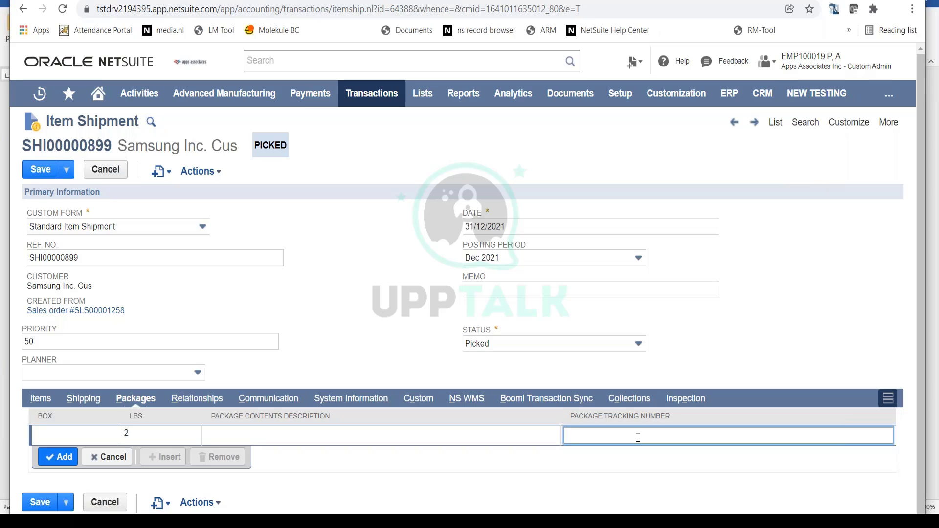
text(1234578)
click(71, 466)
click(571, 83)
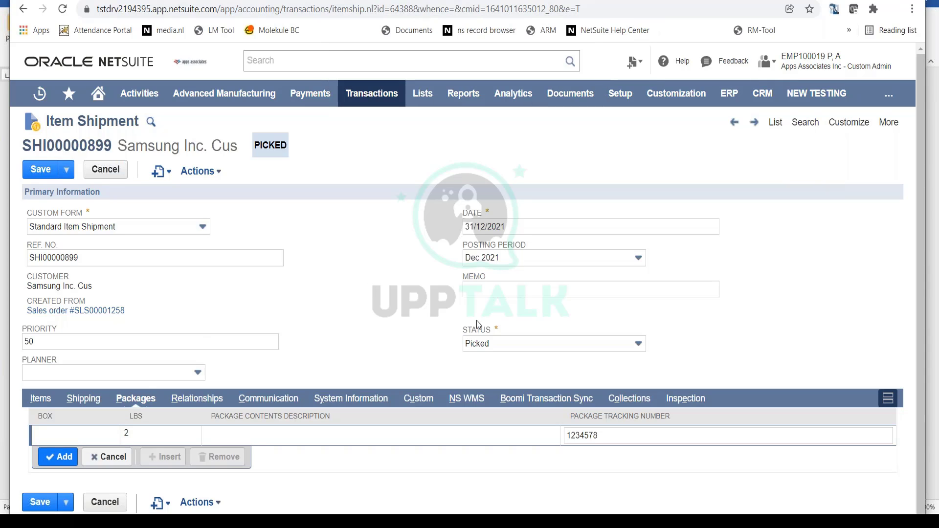
- Set the shipment status to Packed and save it
click(537, 344)
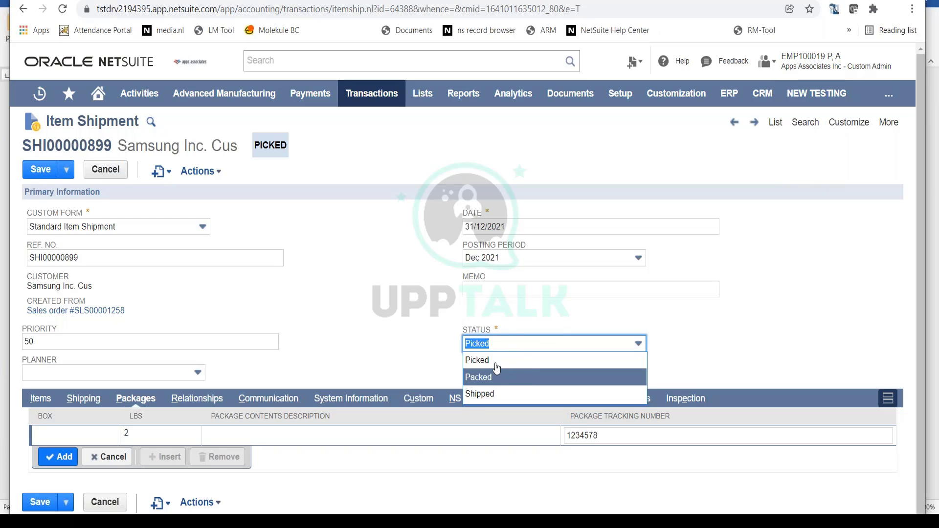
click(496, 383)
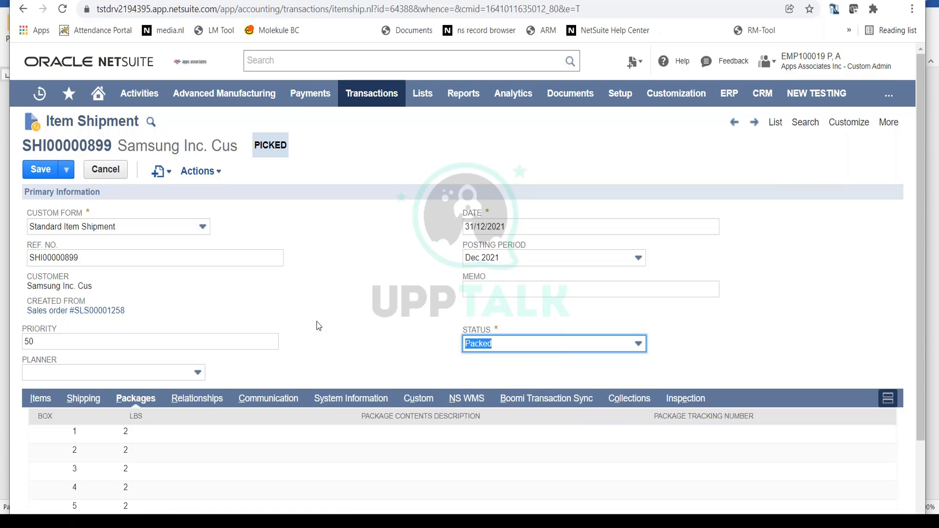
scroll(316, 322, down, 2)
scroll(270, 309, up, 2)
click(37, 171)
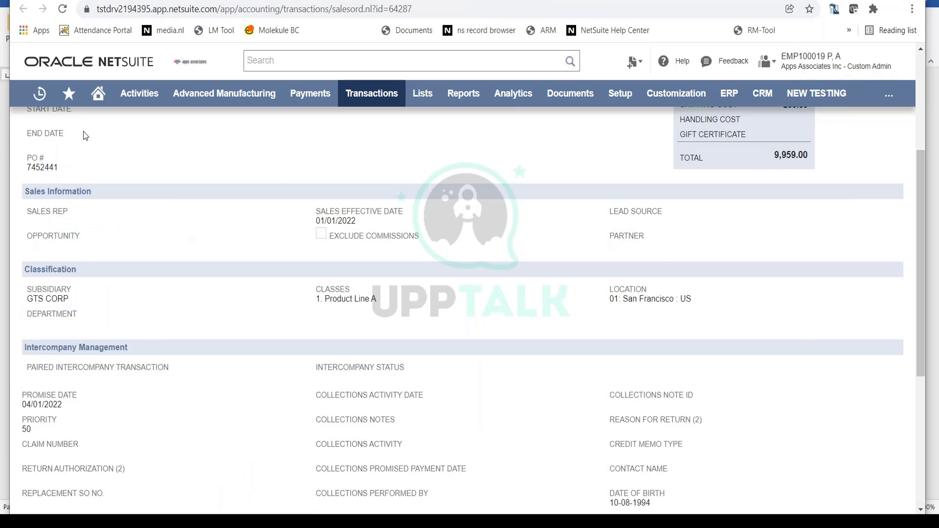
- Reload sales order SLS00001258 and check AC-57891 shows 10 picked and 10 packed
scroll(83, 131, up, 4)
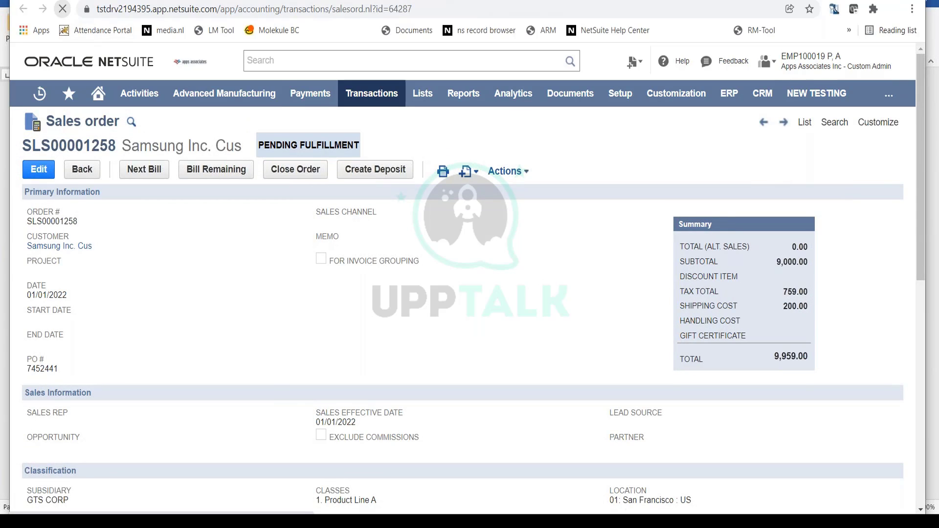
click(67, 13)
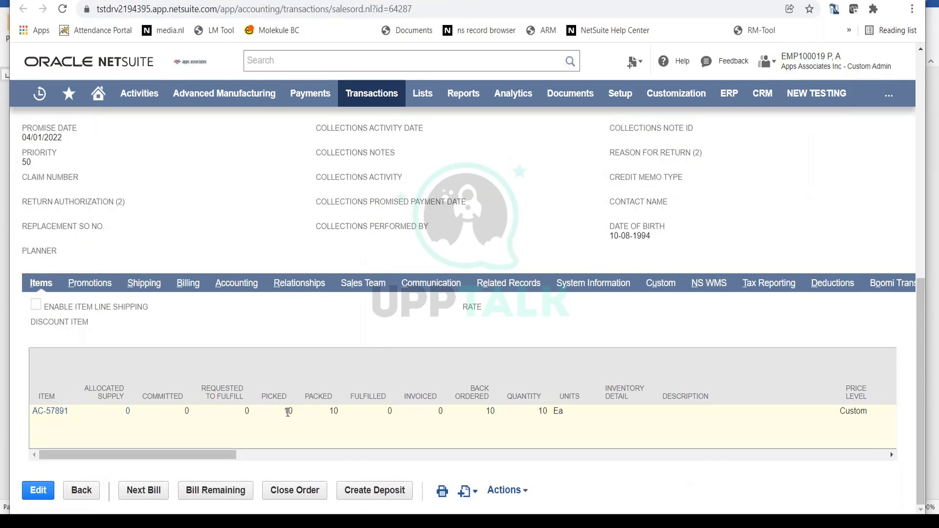
double_click(288, 412)
double_click(333, 411)
scroll(411, 408, up, 10)
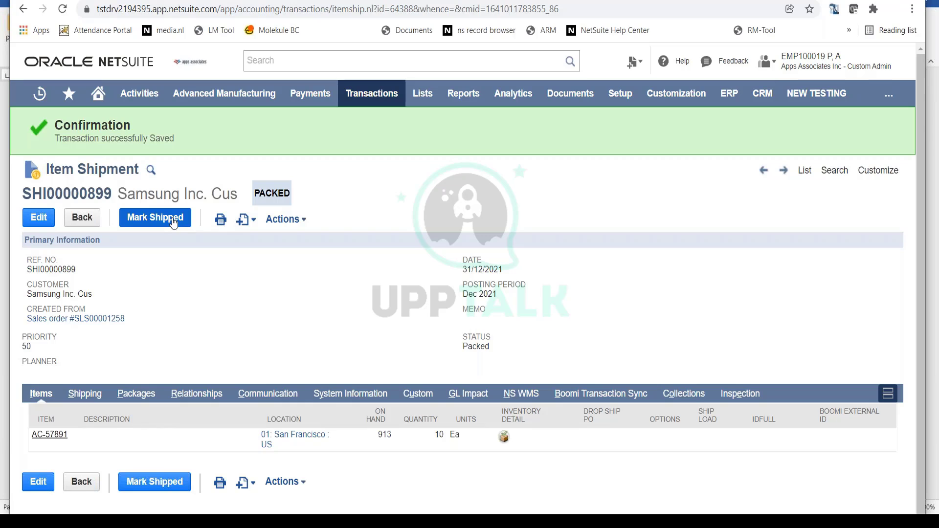
- Edit shipment SHI00000899 and change the AC-57891 quantity from 10 to 5, dismissing the warning
click(36, 218)
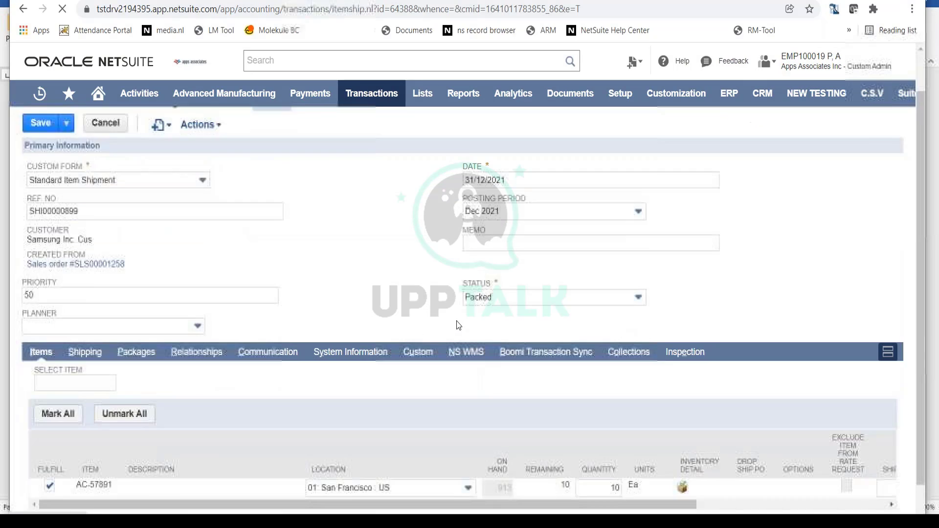
scroll(599, 479, down, 2)
click(615, 451)
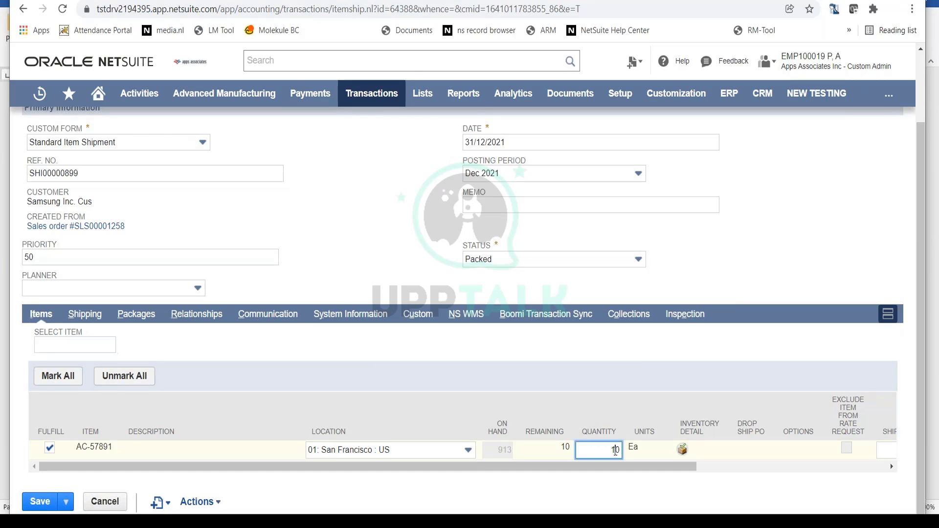
double_click(615, 450)
text(5)
click(617, 465)
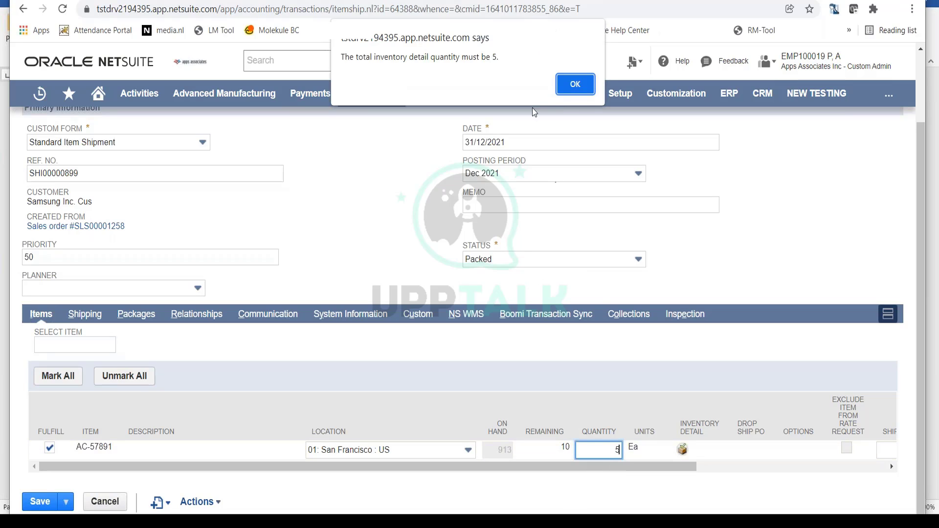
click(562, 84)
- Set the AC-57891 inventory detail to 5 units on the Good row
click(683, 449)
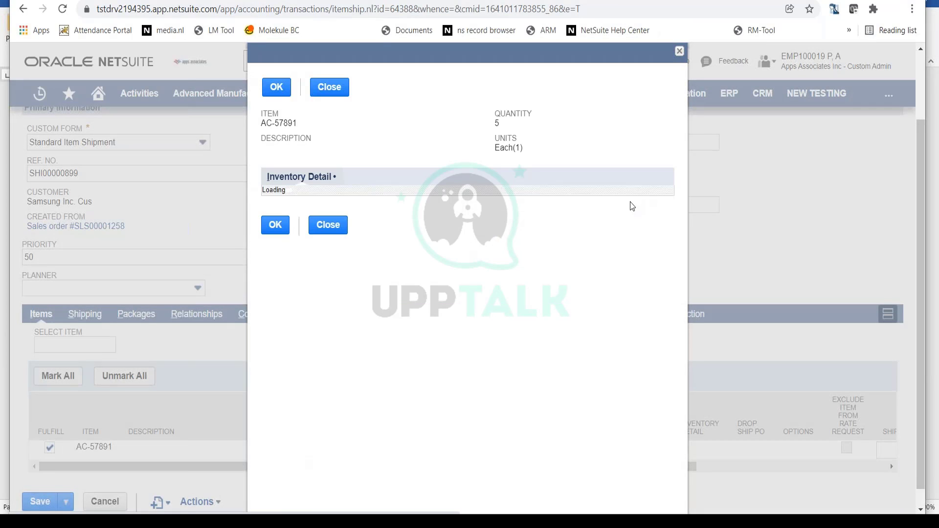
click(655, 217)
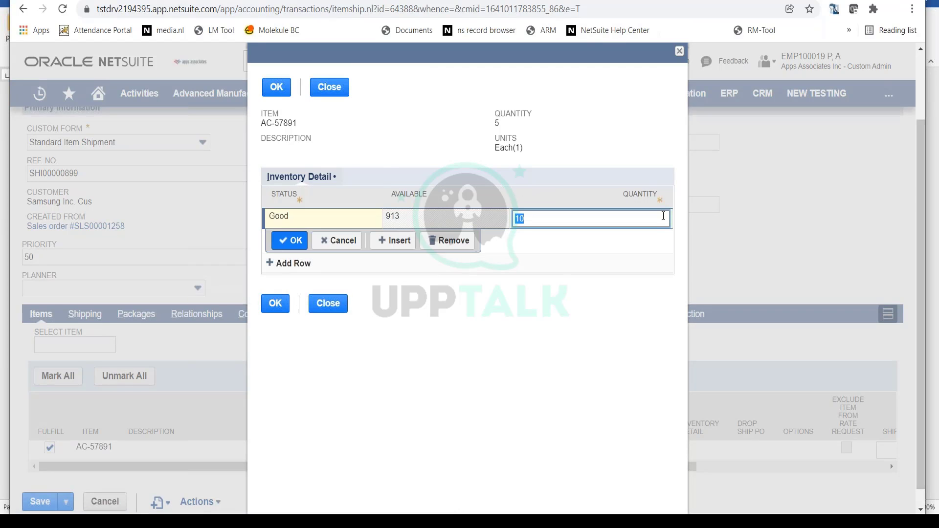
text(5)
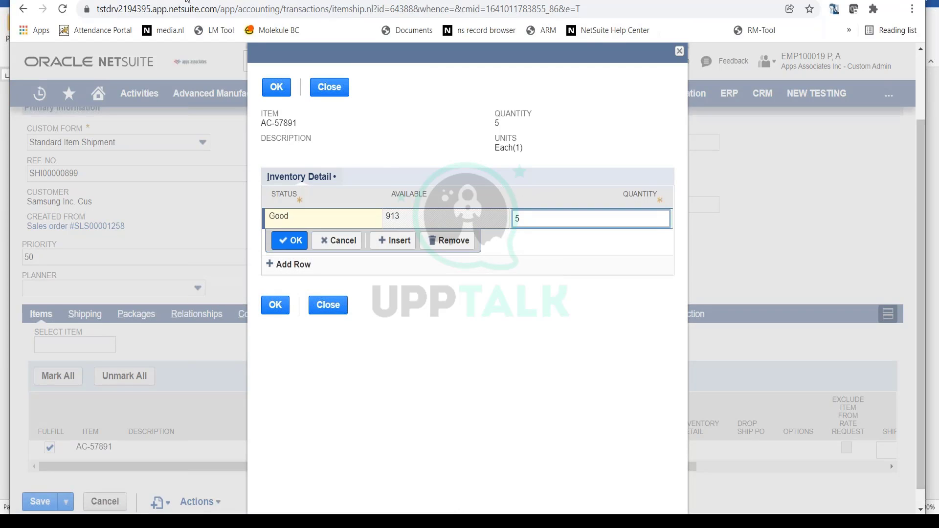
click(276, 87)
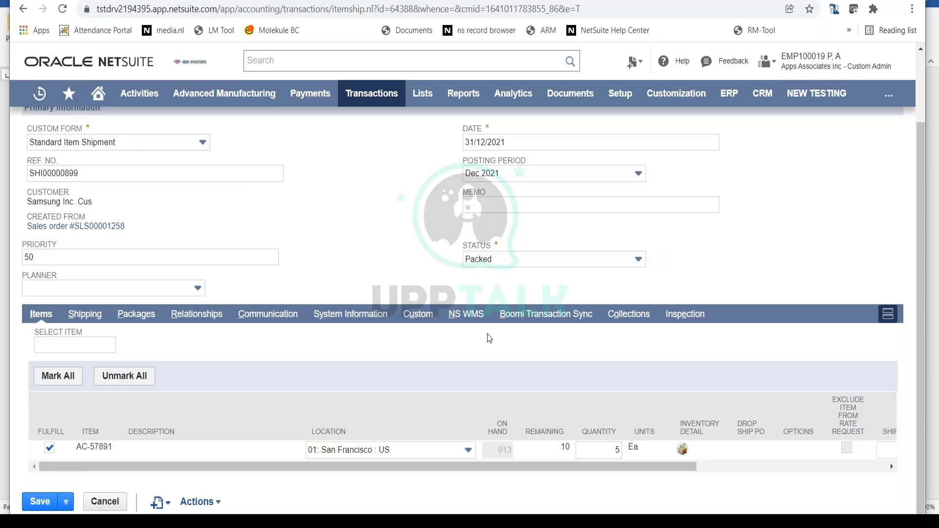
- Set the shipment status to Shipped and save SHI00000899
click(543, 268)
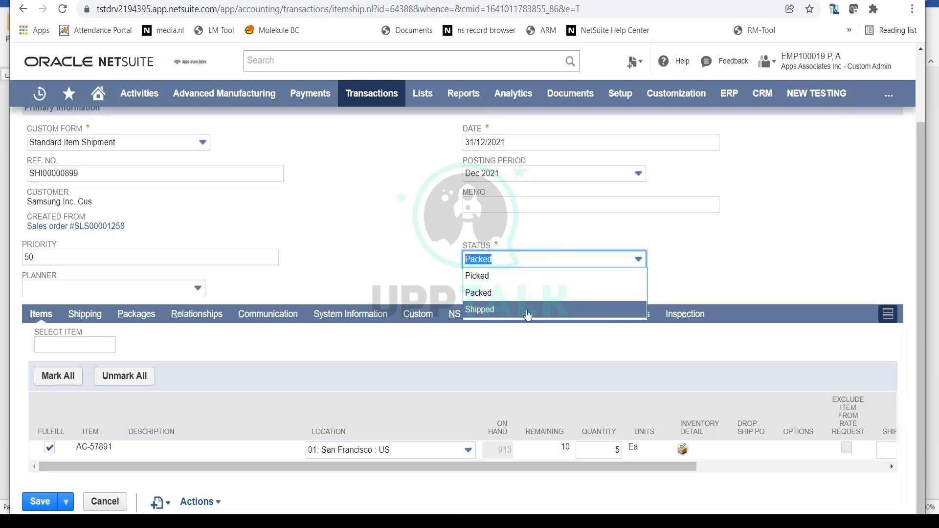
click(523, 310)
scroll(363, 271, up, 2)
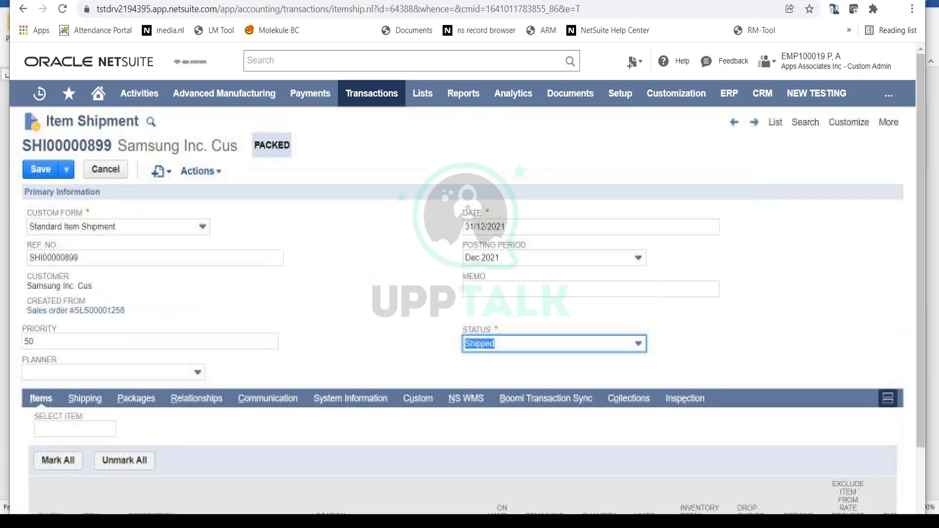
click(41, 169)
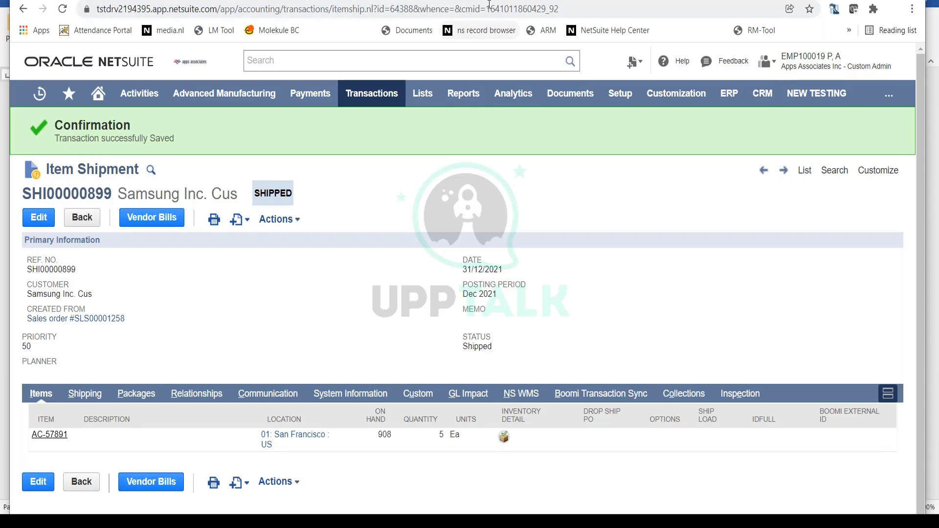
- Return to and refresh sales order SLS00001258, review its items, and fulfill the remaining 5 units
key(alt+Left)
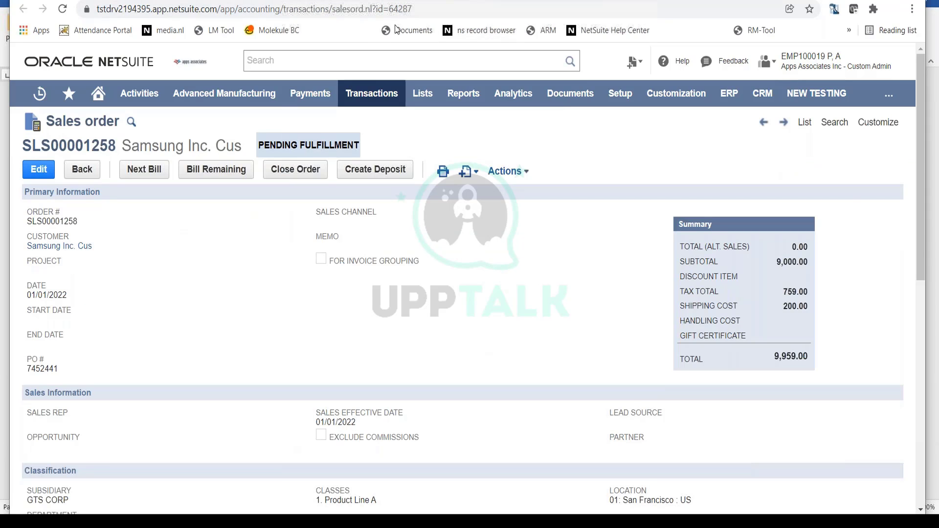
click(62, 10)
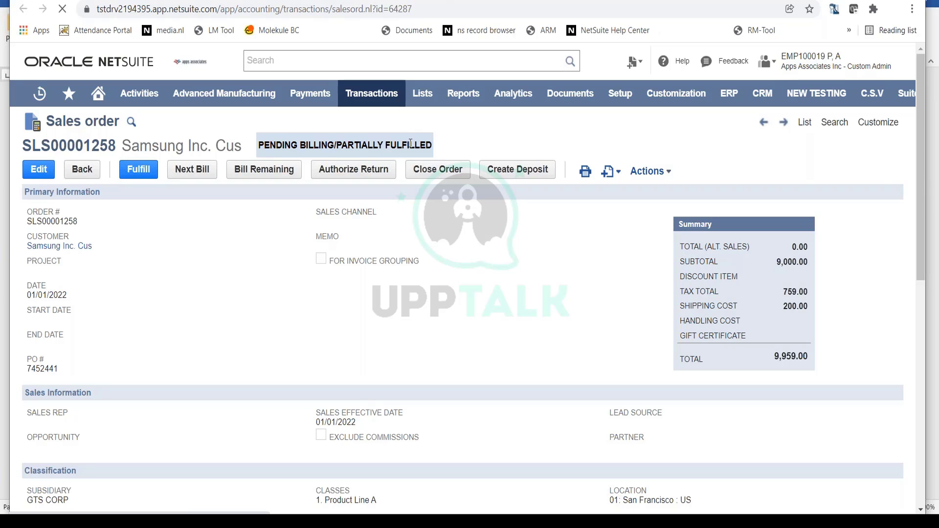
scroll(409, 361, down, 10)
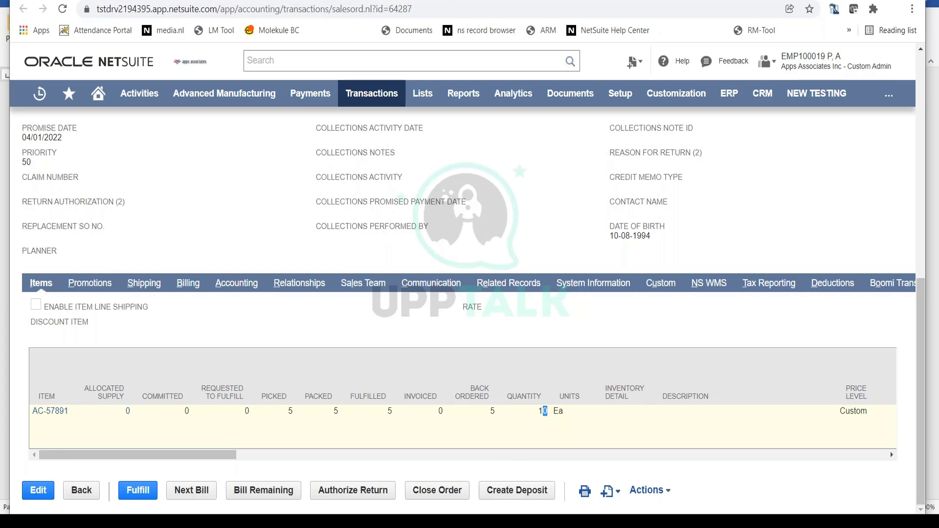
click(391, 409)
scroll(410, 403, up, 10)
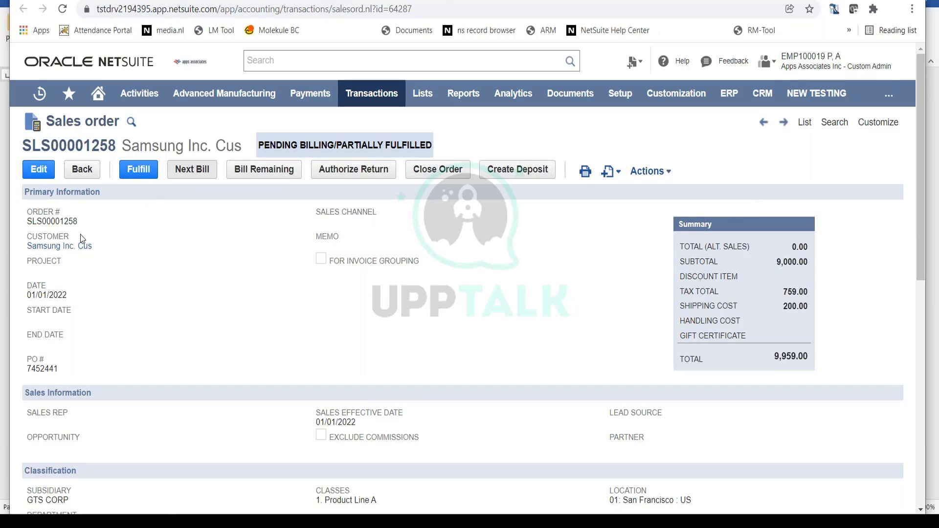
click(137, 174)
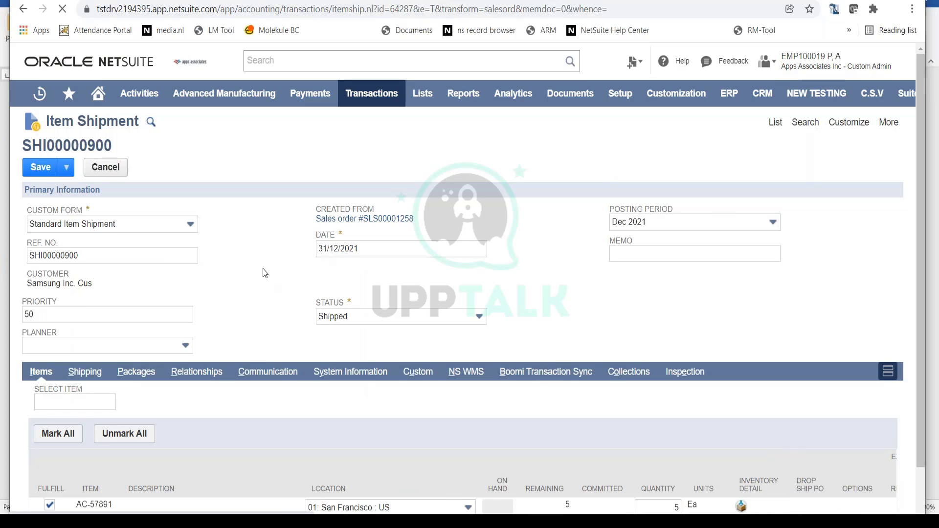
- Assign the remaining 5 AC-57891 units in the inventory detail on the Good row
scroll(333, 352, down, 1)
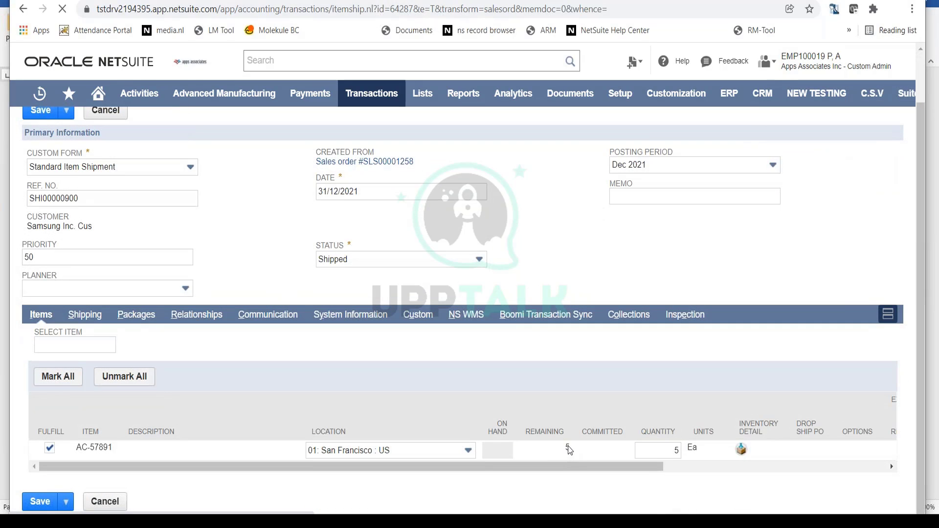
drag(564, 467, 618, 468)
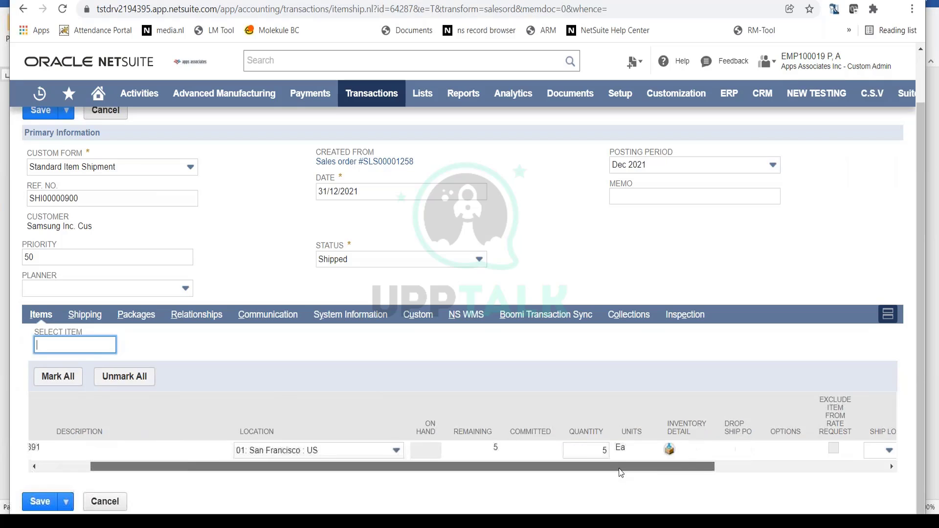
click(666, 449)
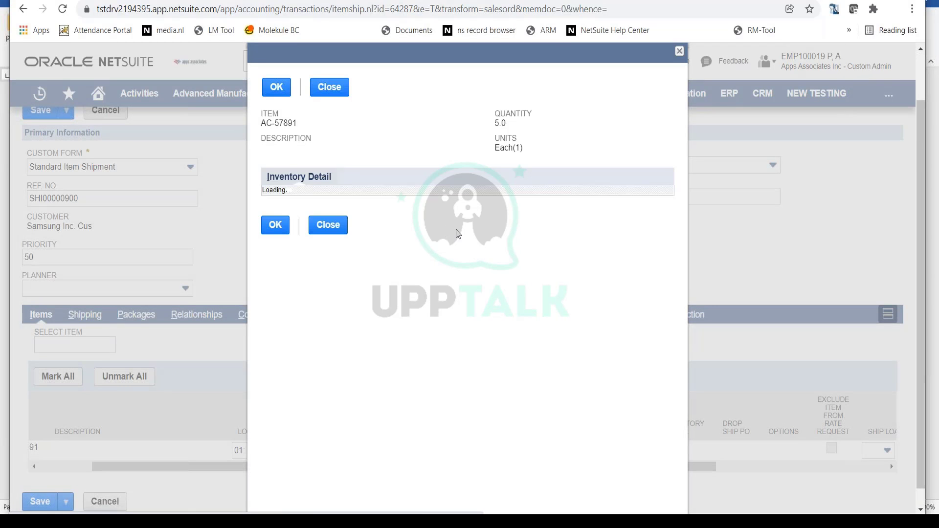
click(533, 236)
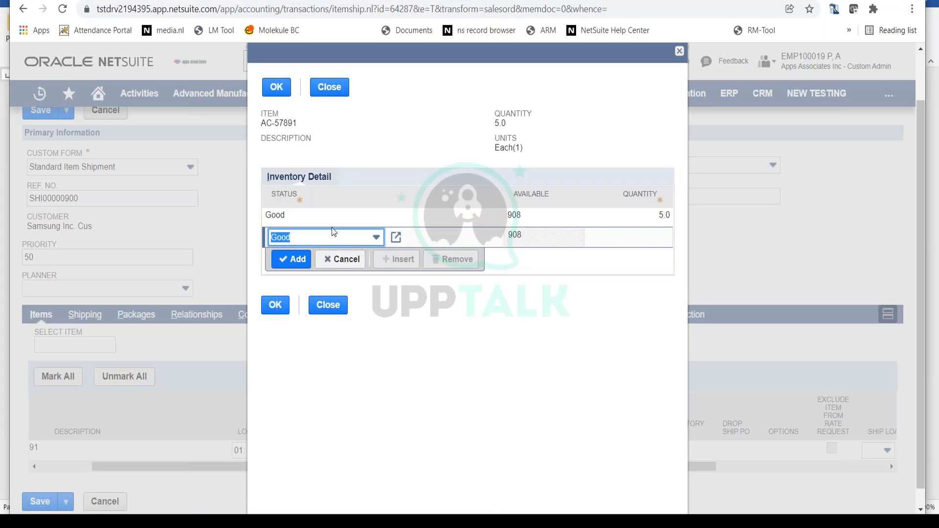
click(279, 98)
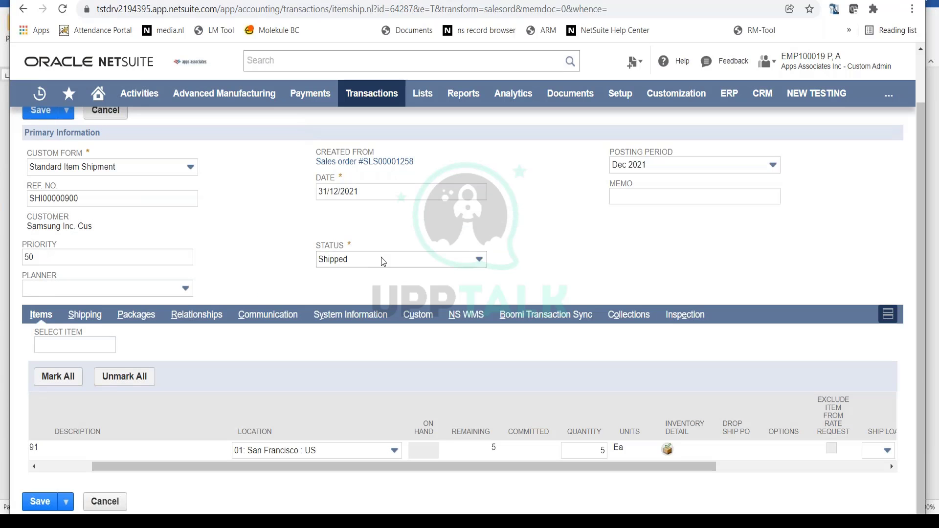
- Keep the status as Shipped and save shipment SHI00000900
click(382, 260)
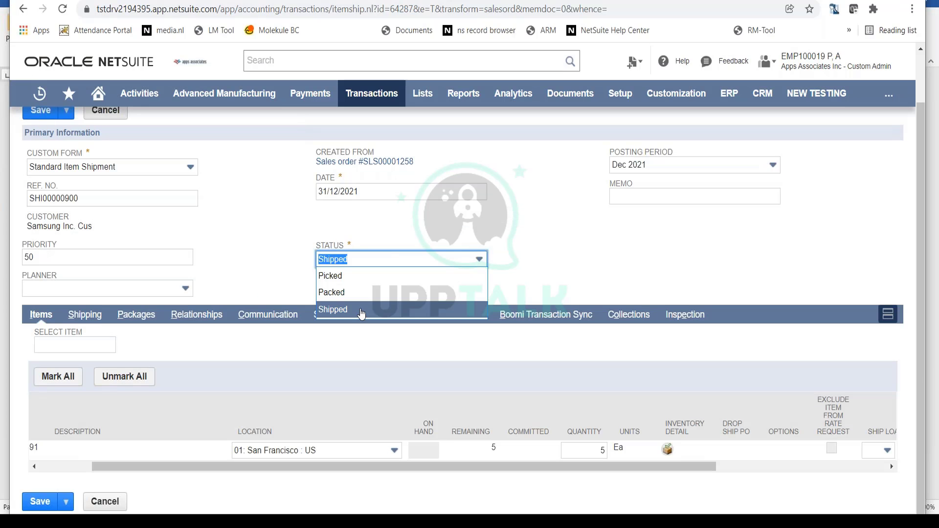
click(361, 311)
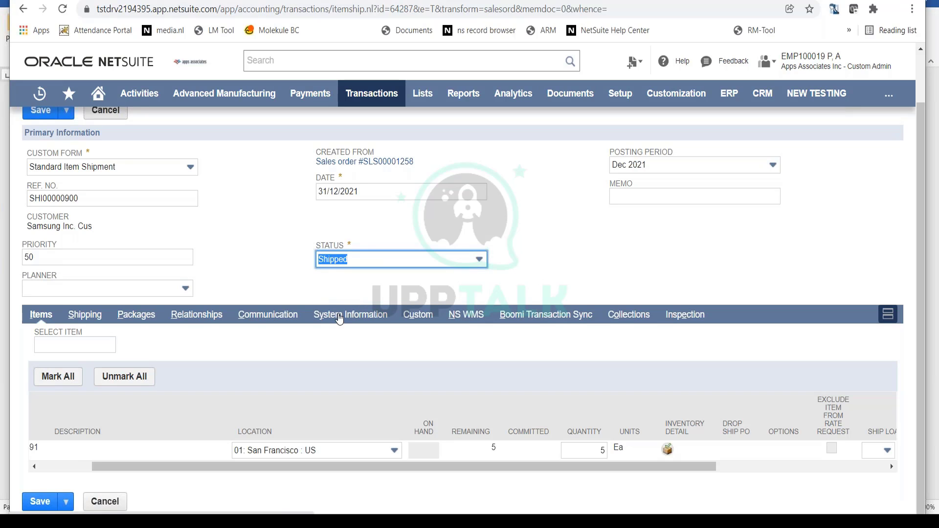
scroll(147, 244, up, 2)
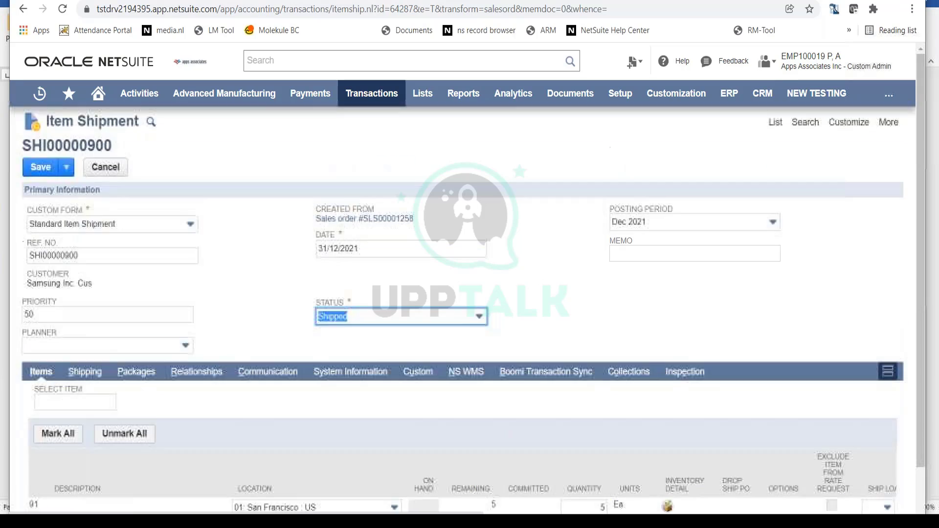
click(36, 171)
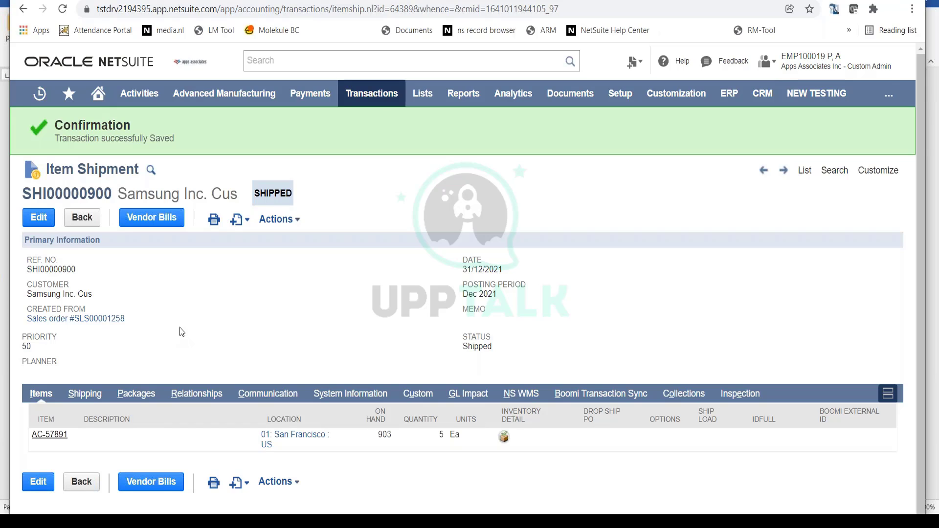
- Open sales order SLS00001258 and check Related Records for shipments SHI00000899 and SHI00000900
click(114, 319)
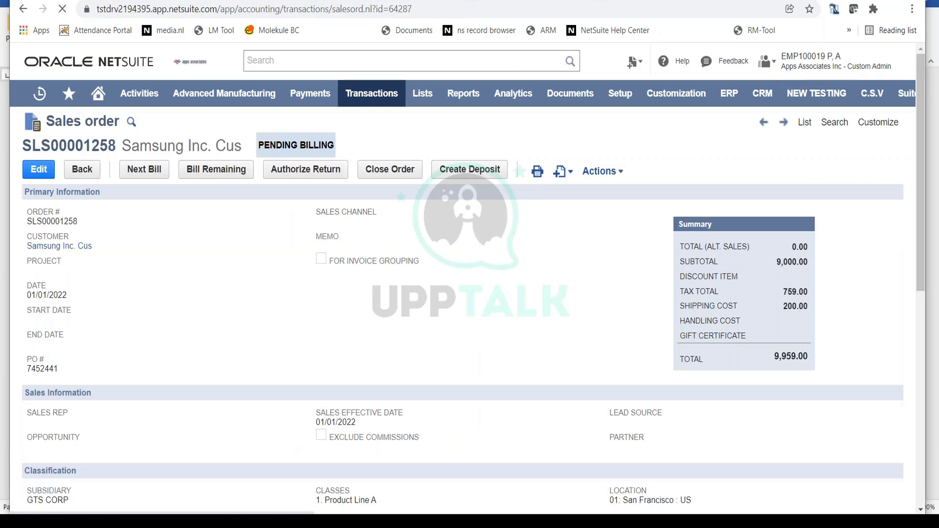
scroll(440, 372, down, 13)
scroll(428, 362, up, 5)
scroll(387, 389, down, 5)
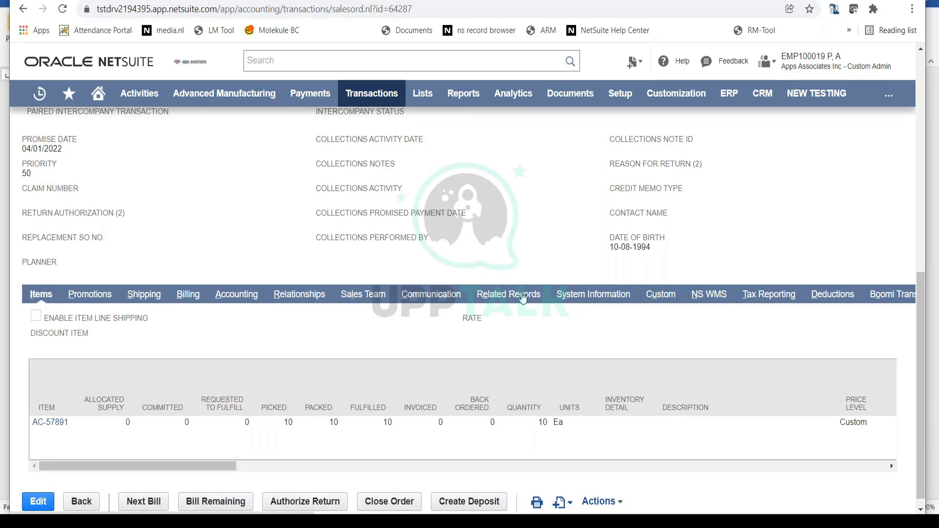
click(523, 297)
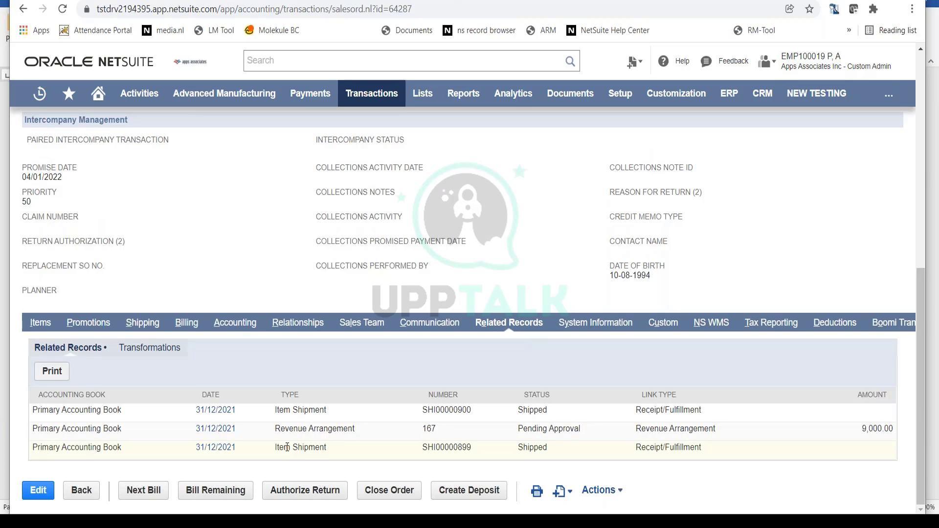
triple_click(288, 446)
triple_click(293, 409)
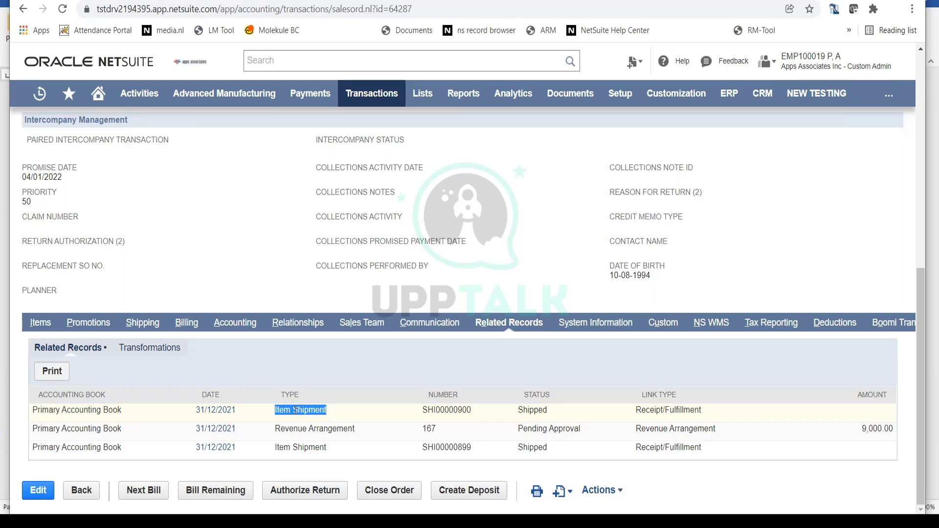
- Confirm the order header now shows the Pending Billing status
scroll(274, 418, up, 10)
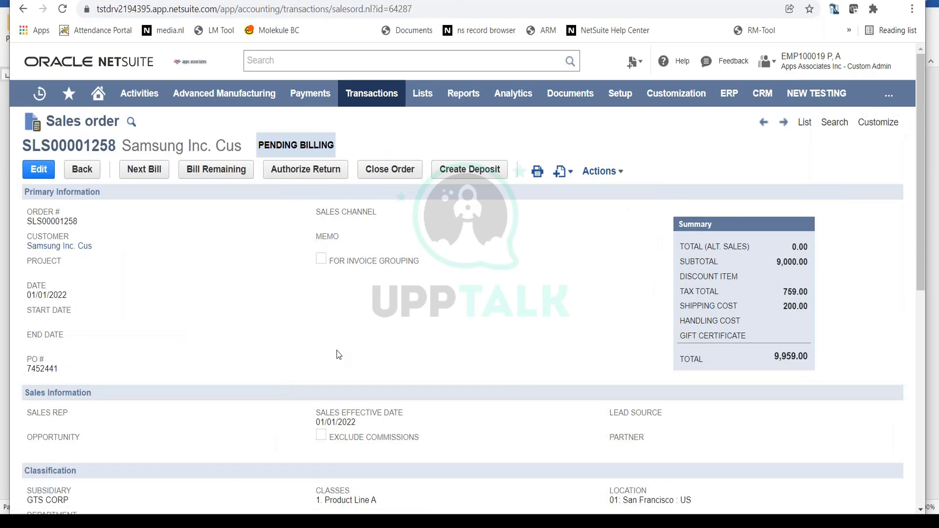
scroll(331, 372, down, 10)
scroll(326, 391, up, 10)
triple_click(296, 144)
click(298, 145)
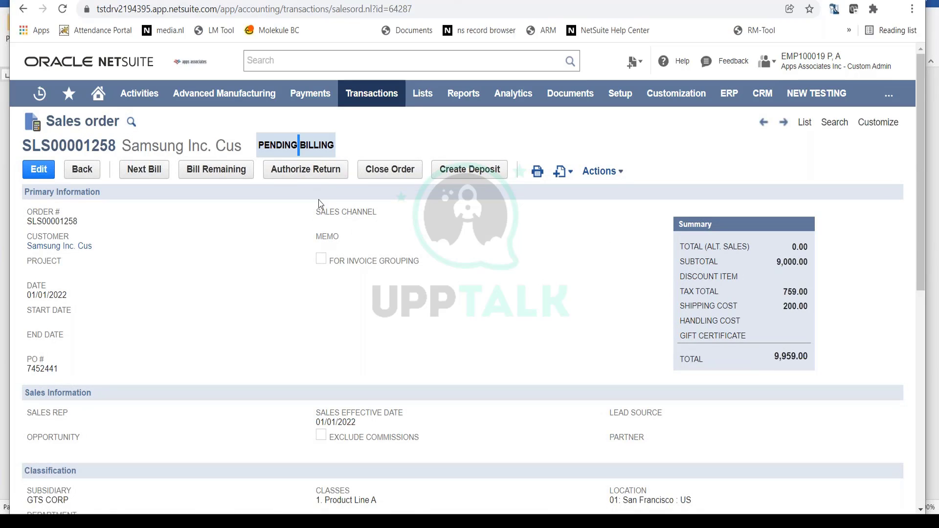